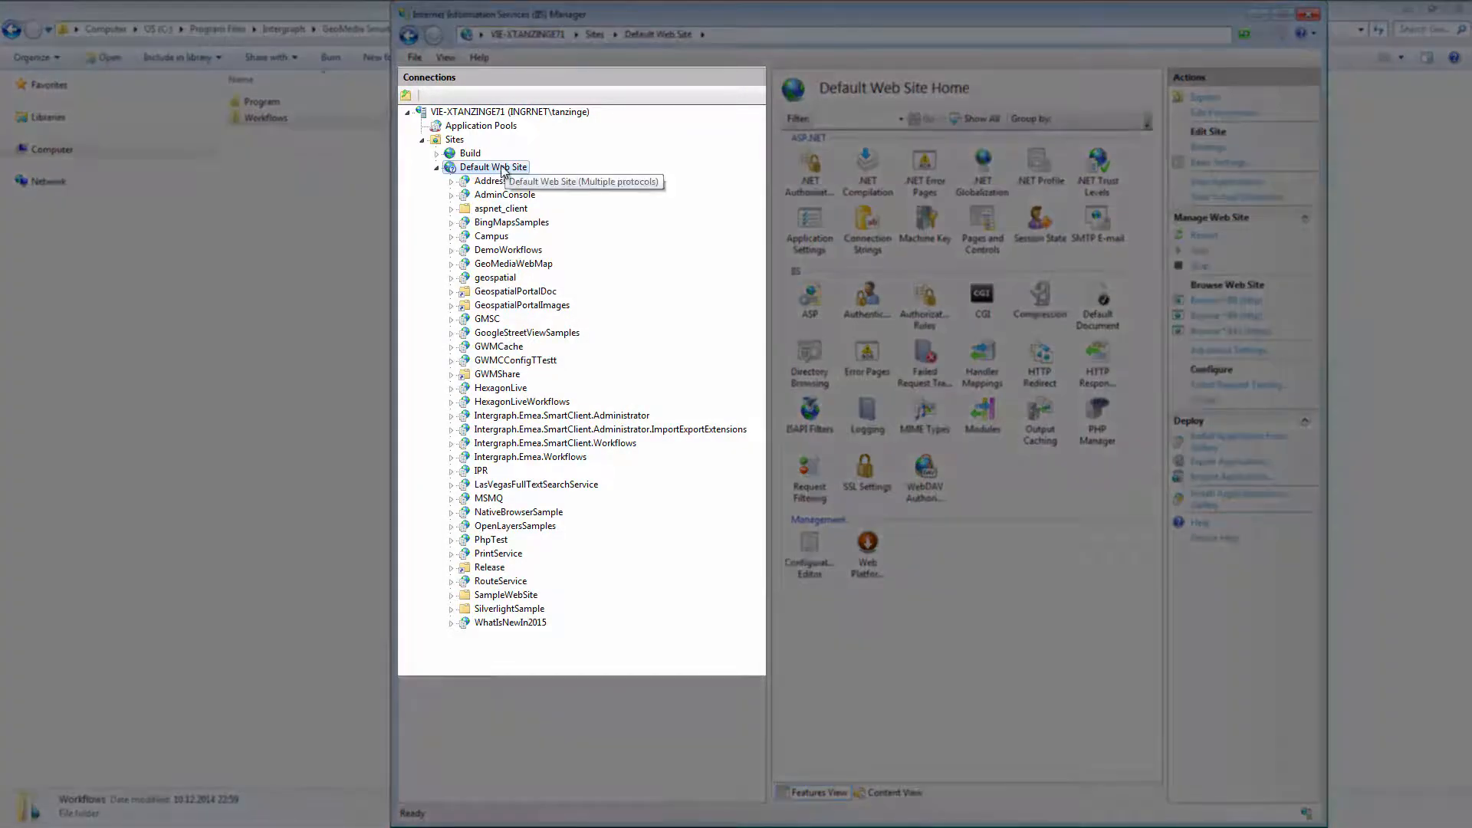
Start adding an application to the Default Web Site with the alias StandaloneWorkflows
right_click(502, 170)
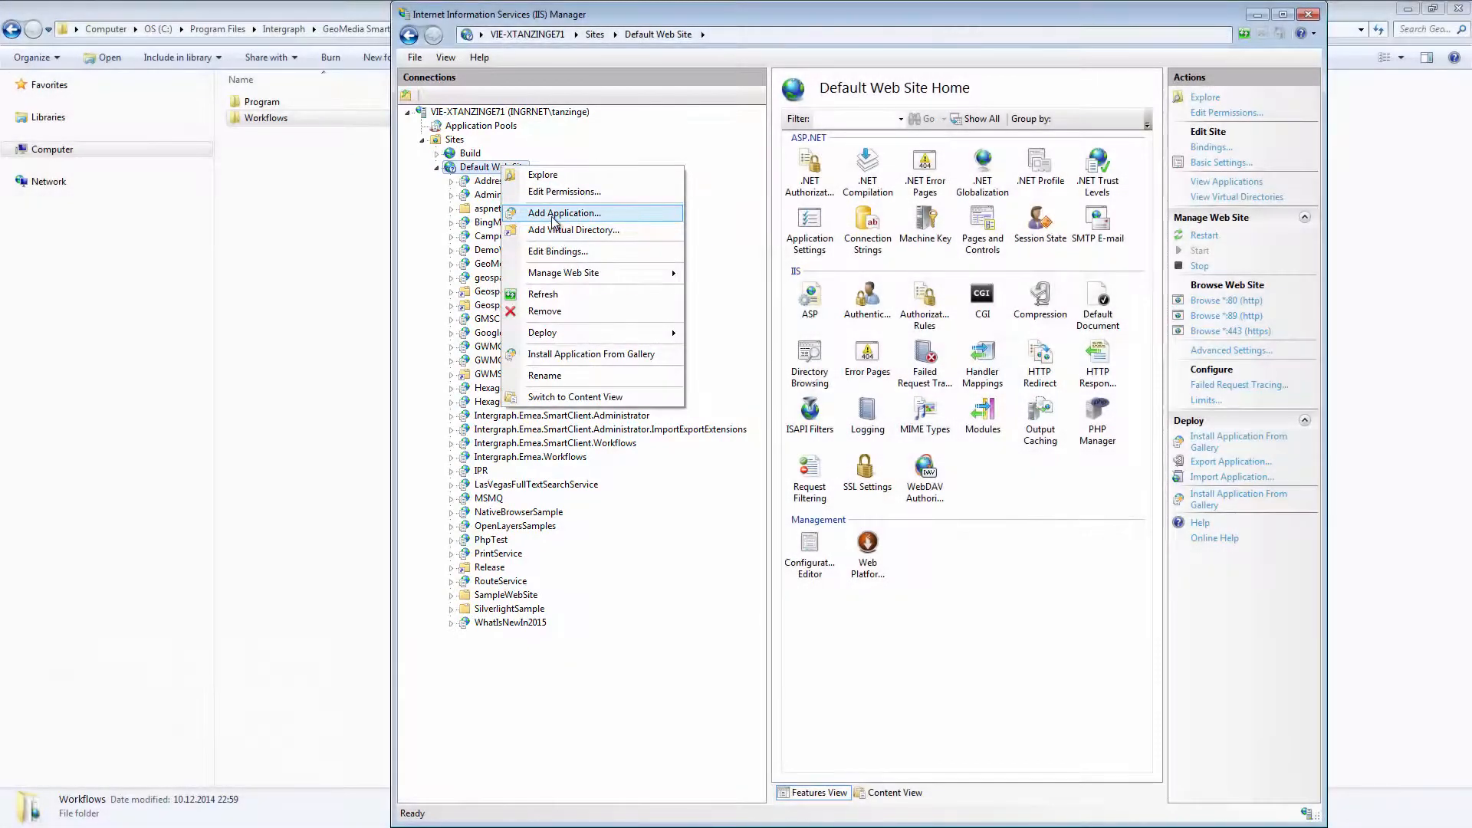
left_click(554, 216)
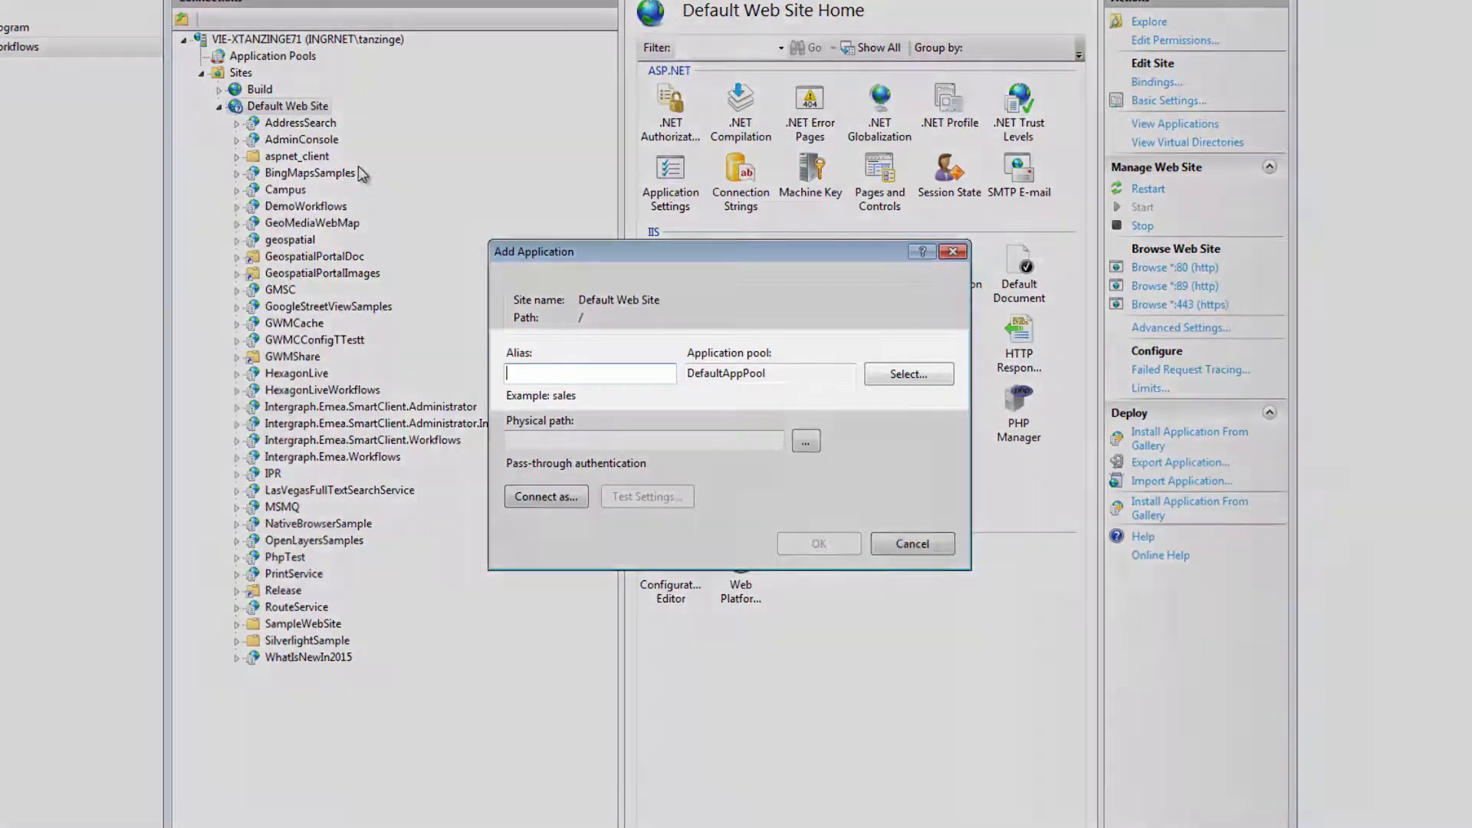
type("StandaloneWorkflows")
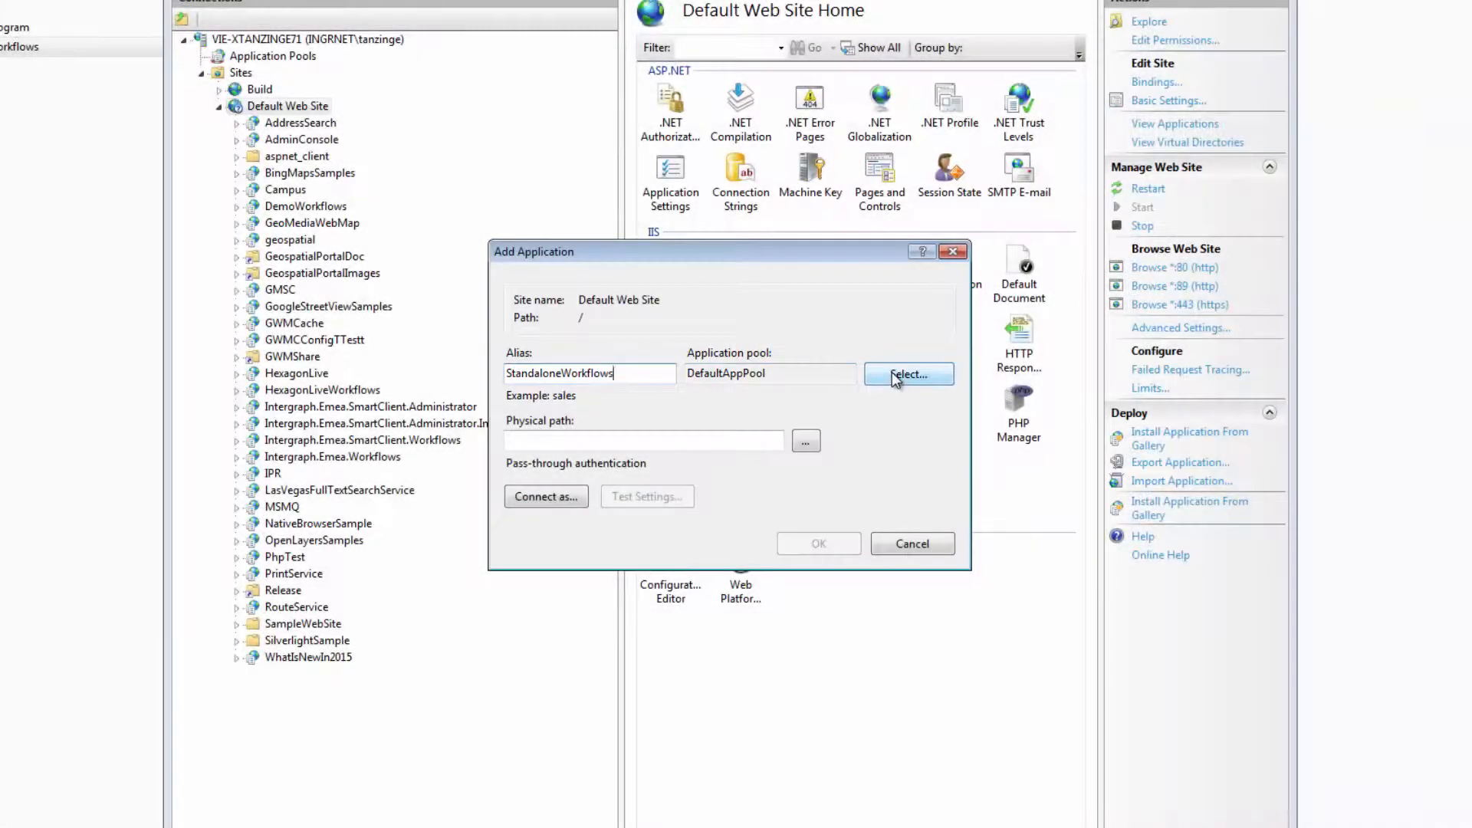
Assign the SmartClient15WfAppPool application pool to the new application
left_click(895, 377)
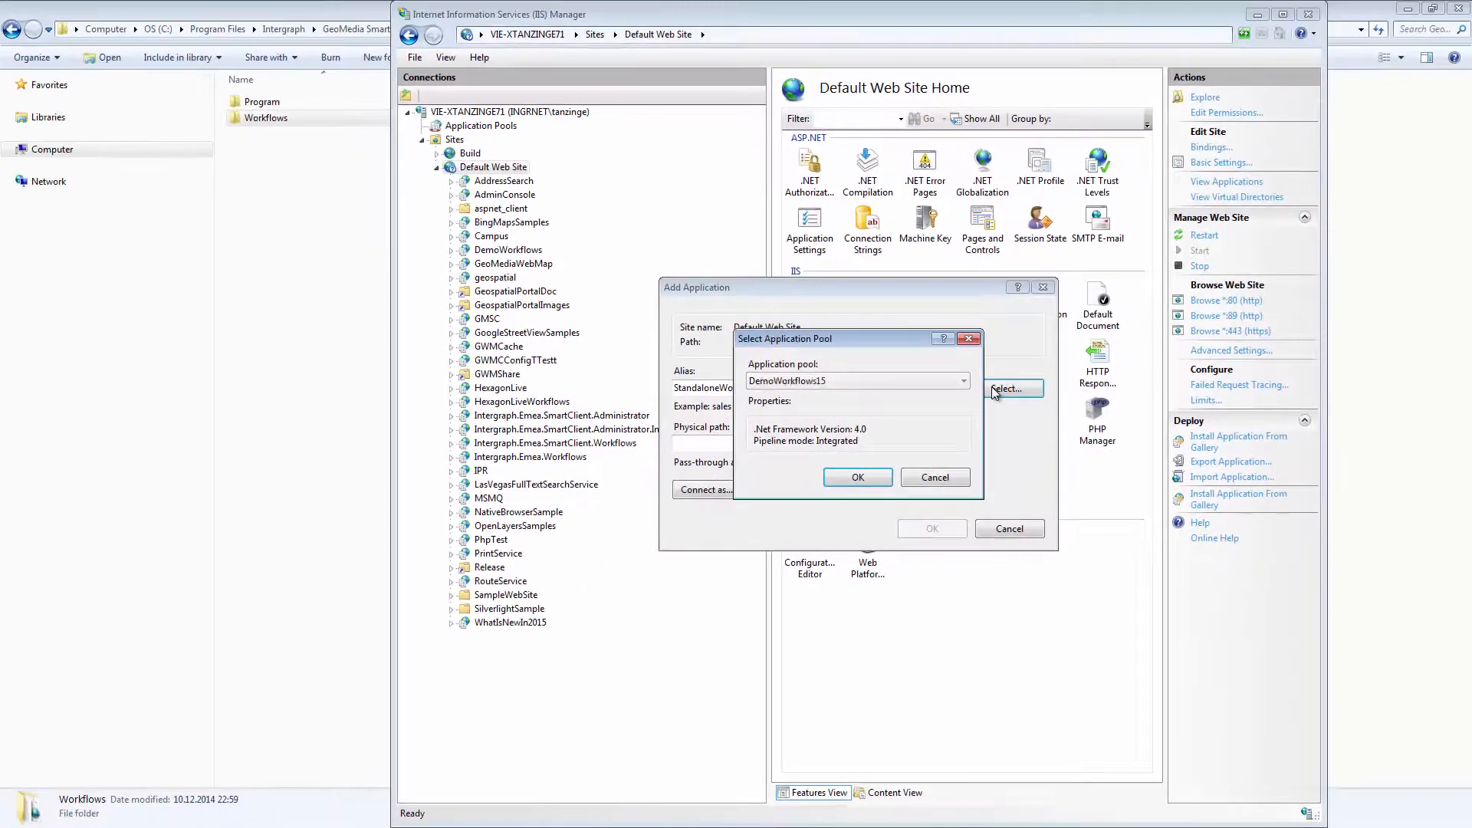
left_click(934, 381)
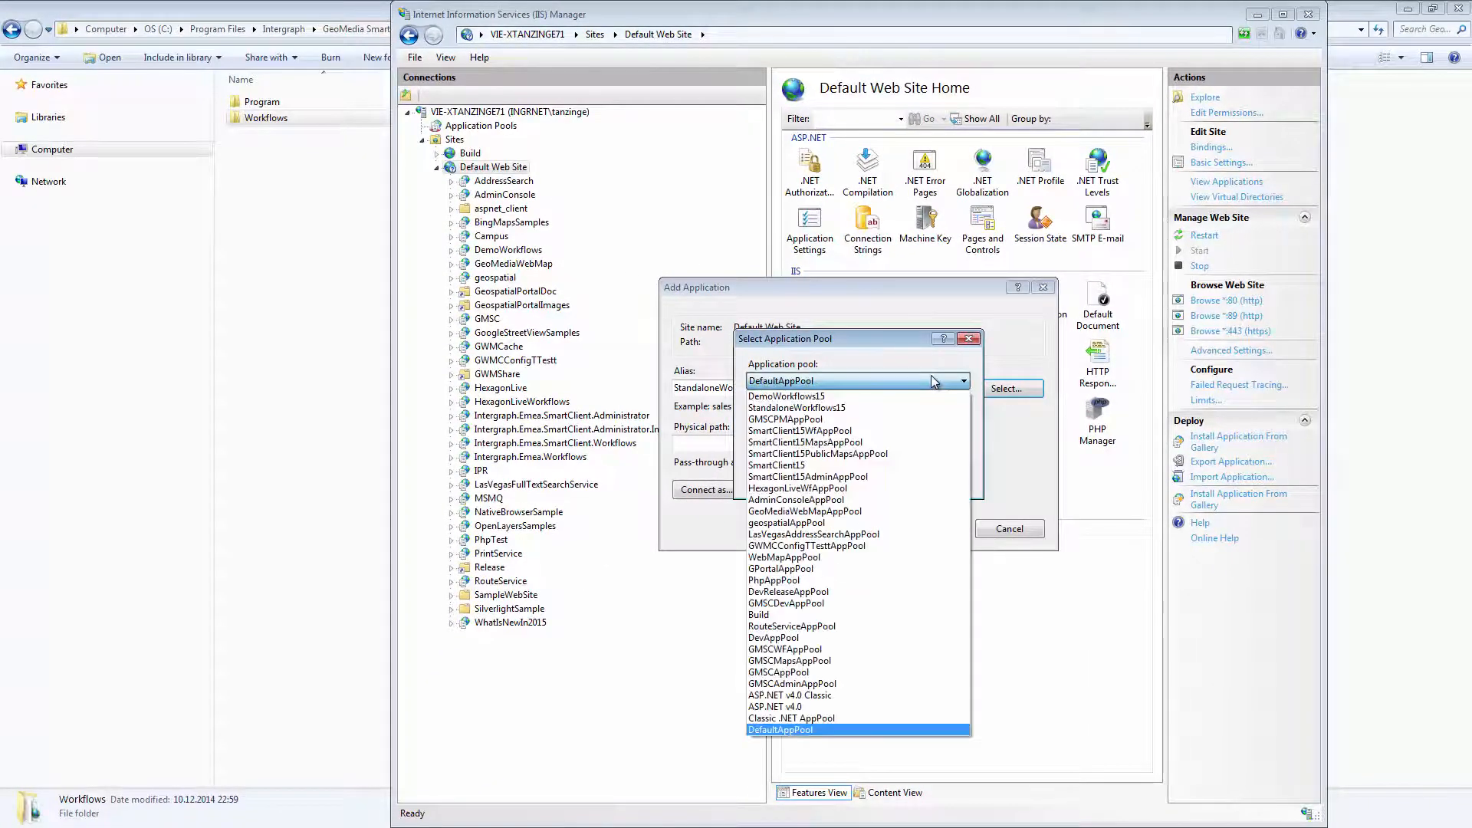
left_click(890, 433)
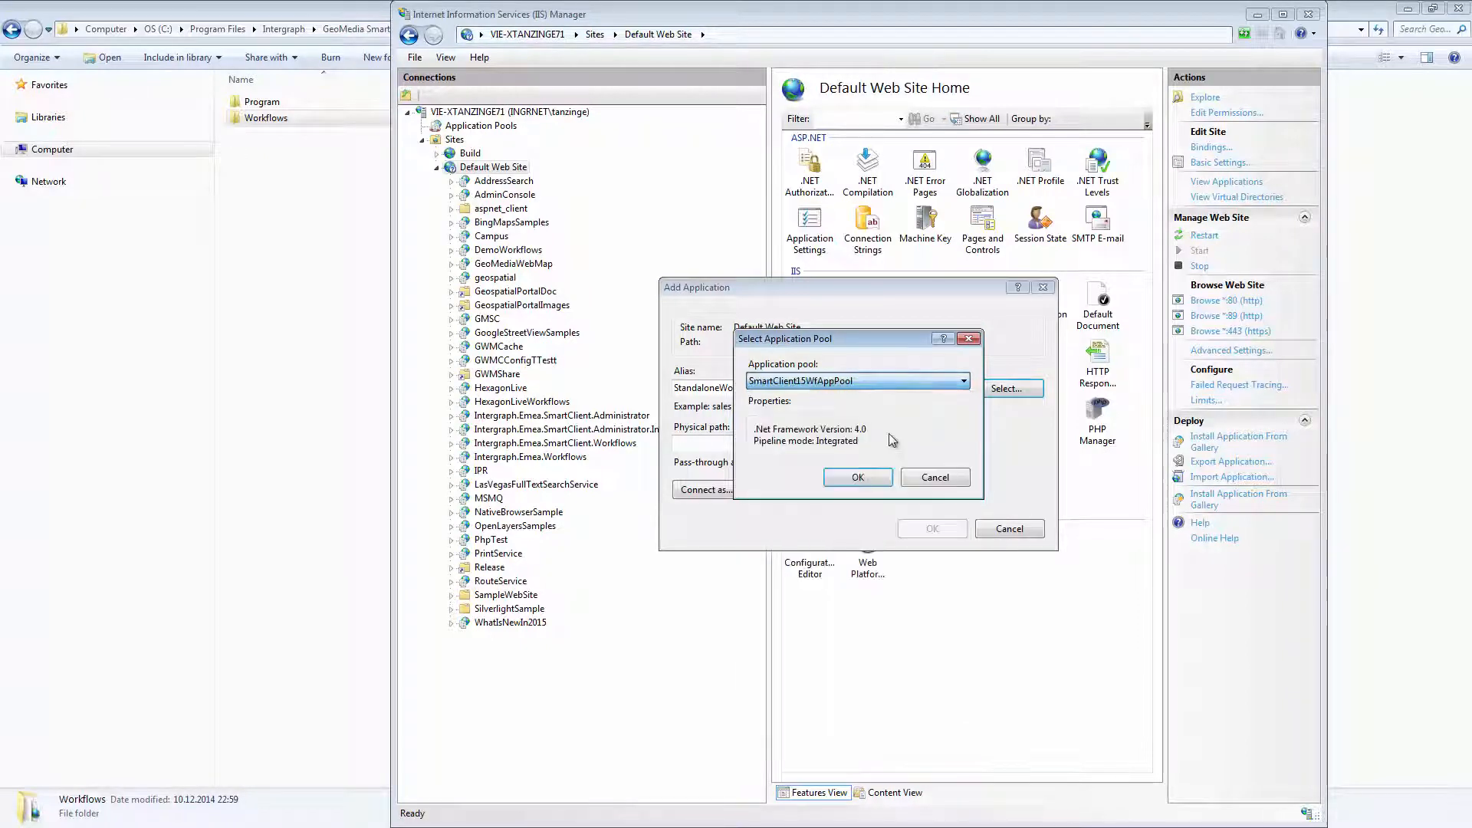
left_click(867, 481)
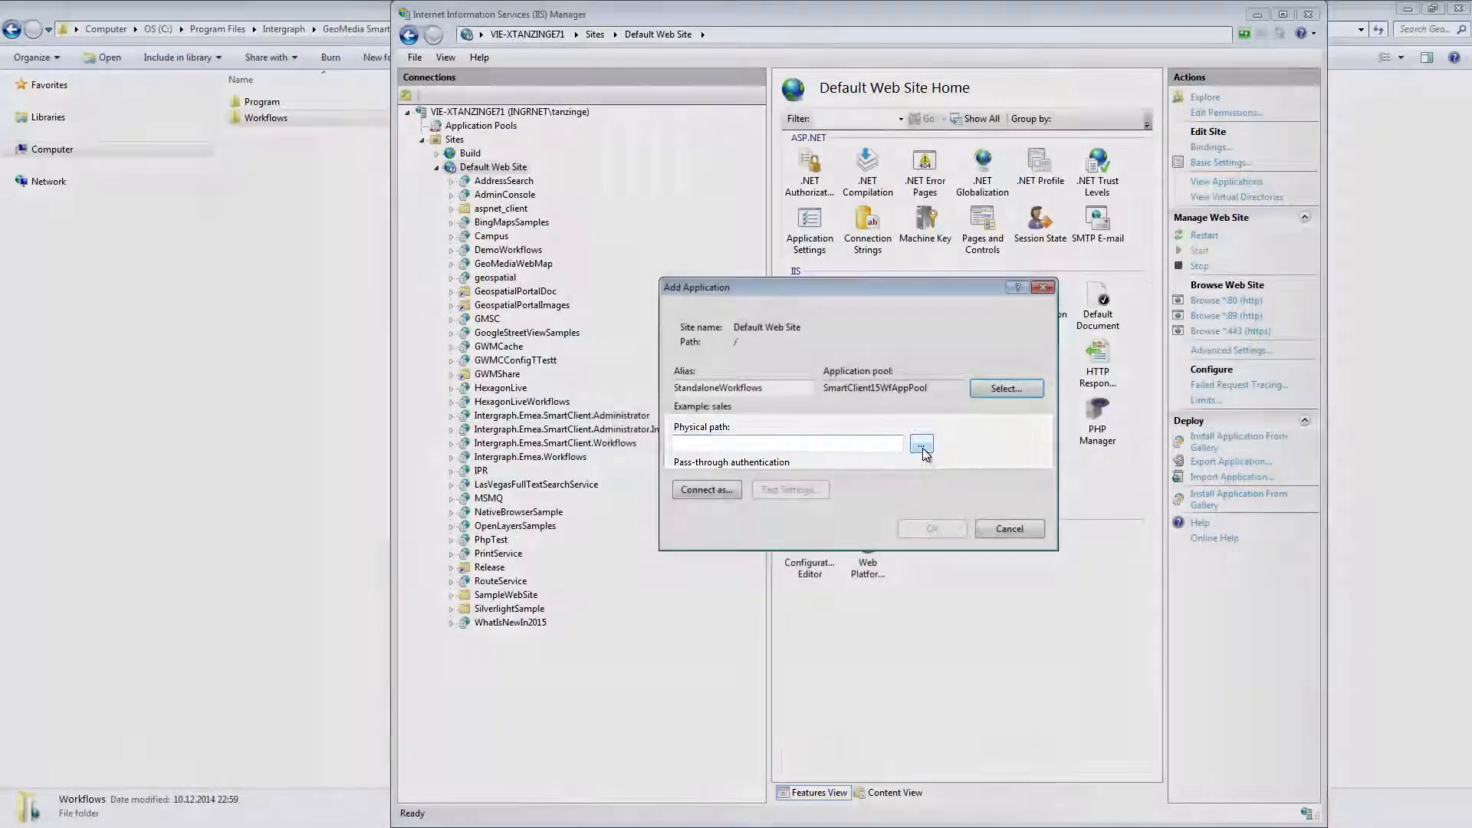
Set the physical path to C:\Program Files\Intergraph\GeoMedia SmartClient\Workflows and create the application
left_click(921, 443)
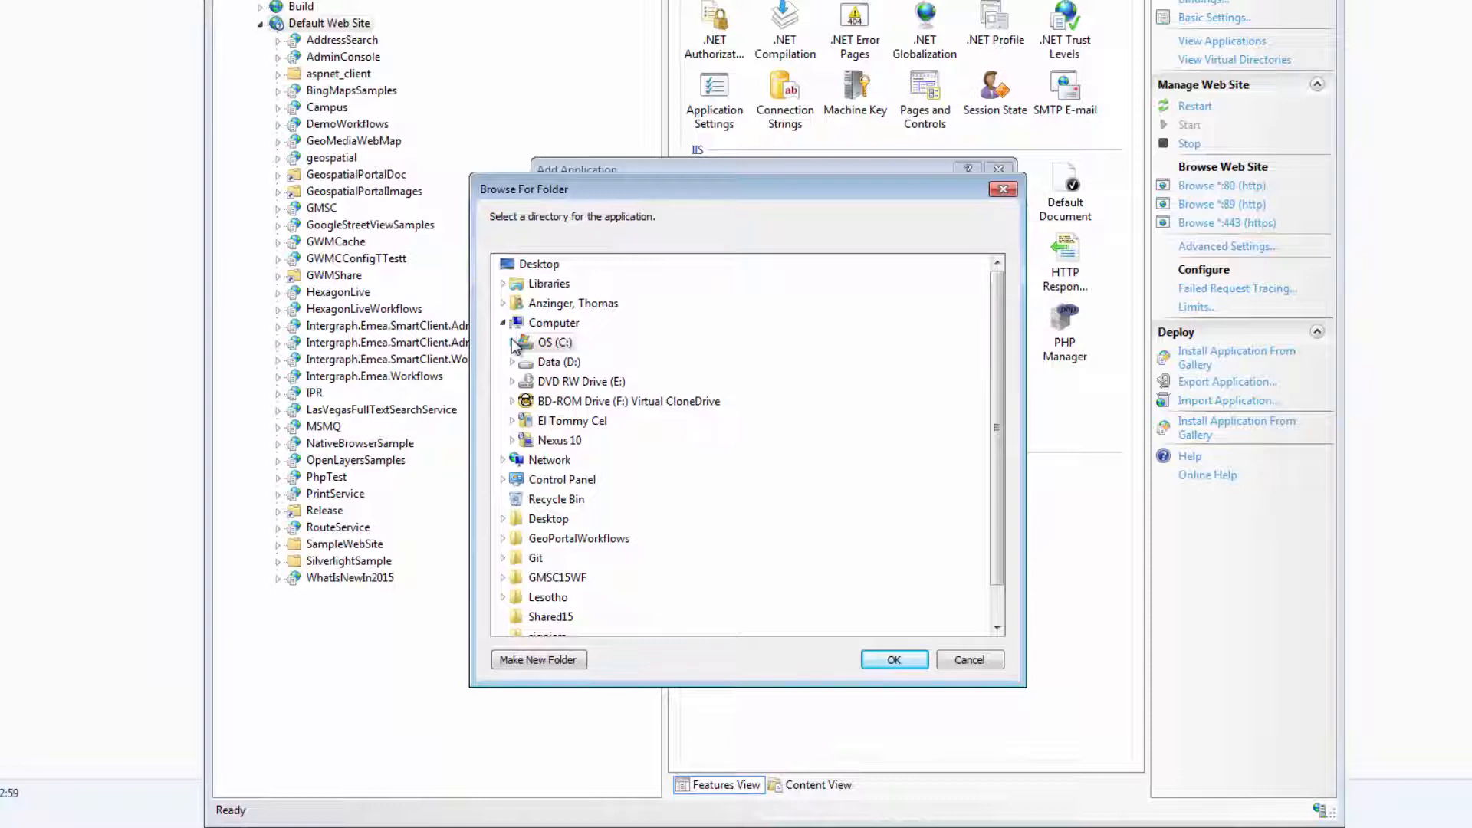
left_click(512, 343)
scroll(522, 460, "down", 3)
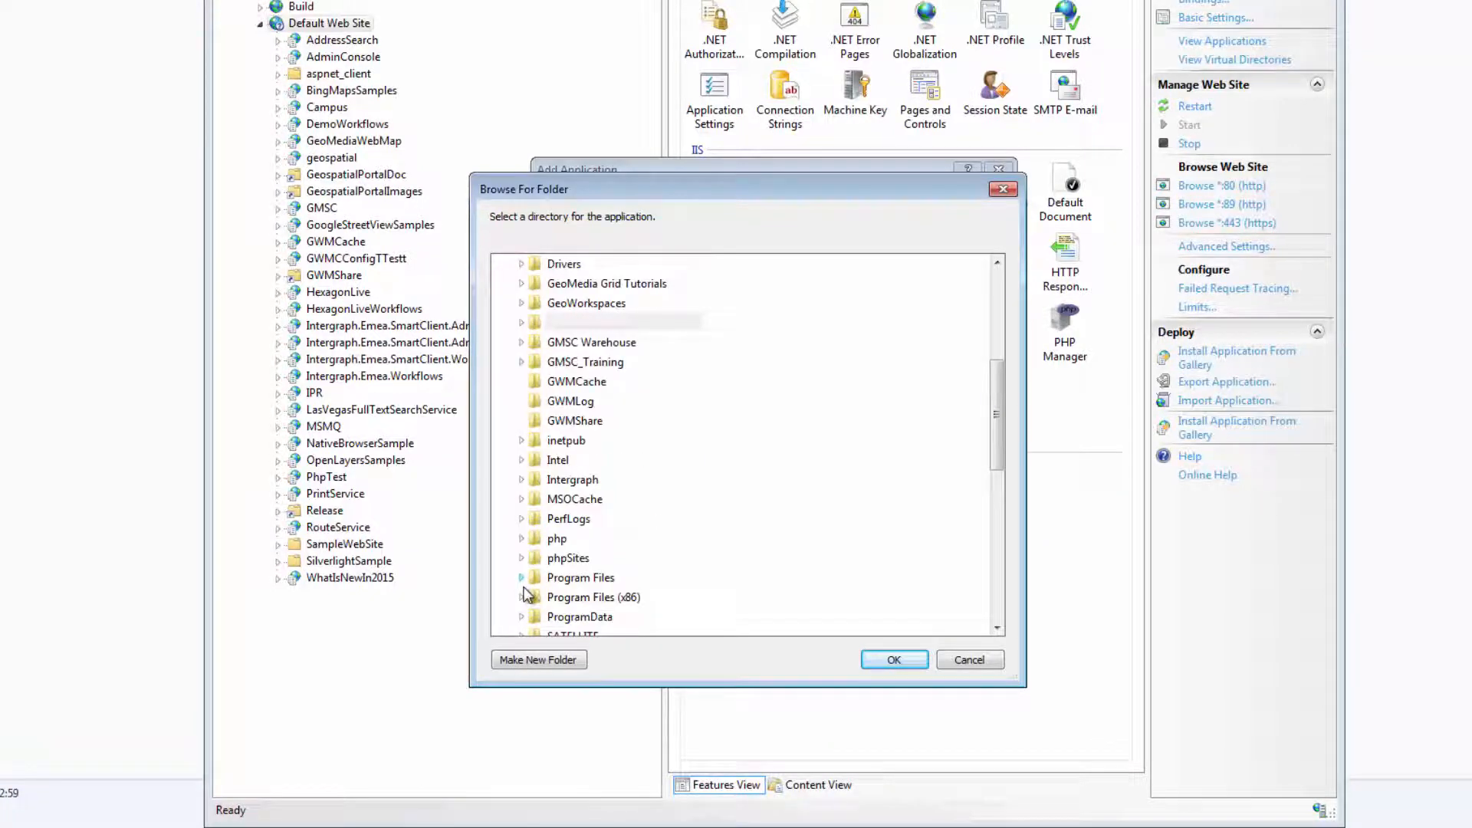
left_click(523, 596)
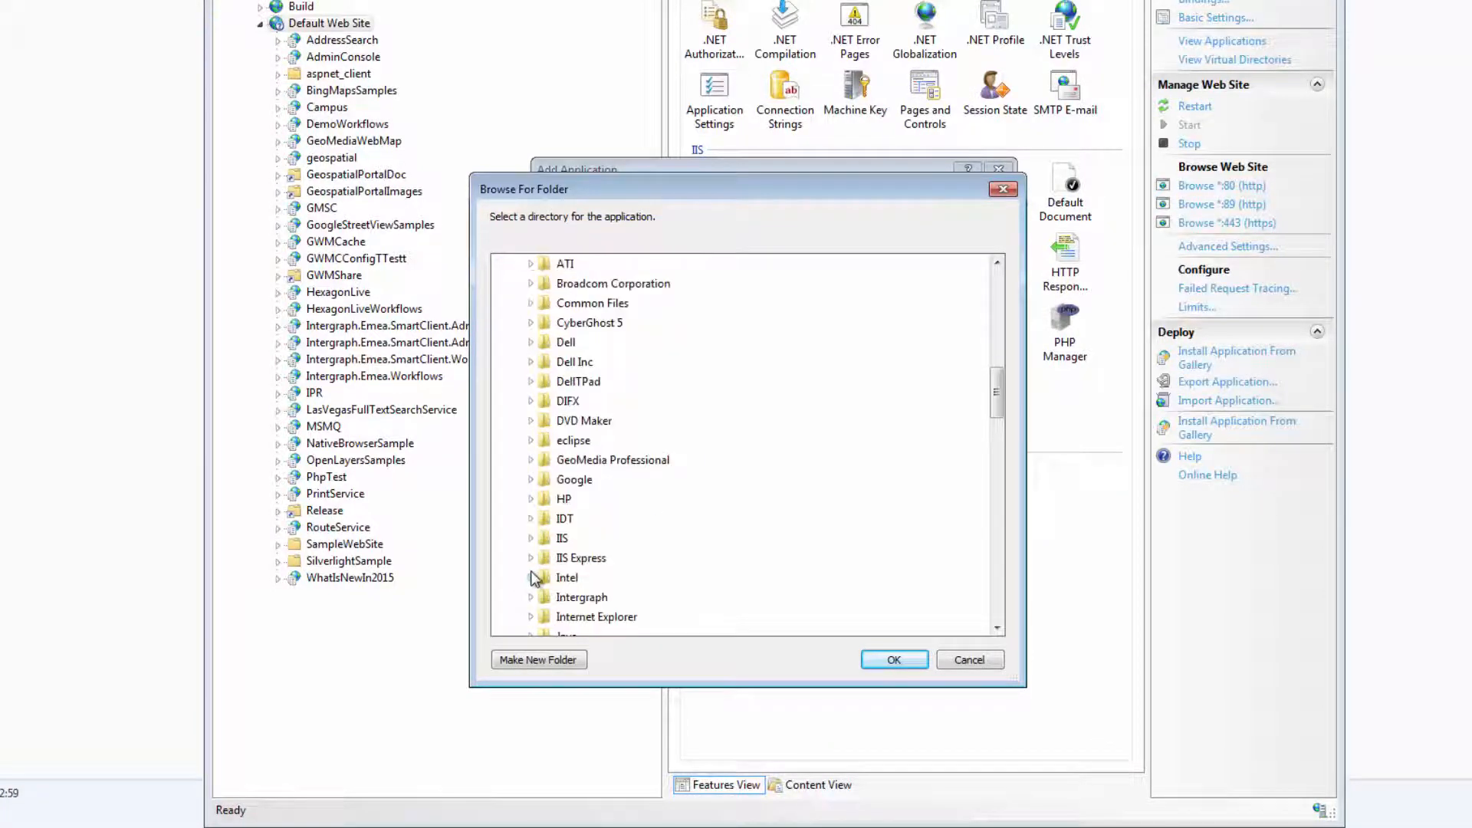
left_click(532, 597)
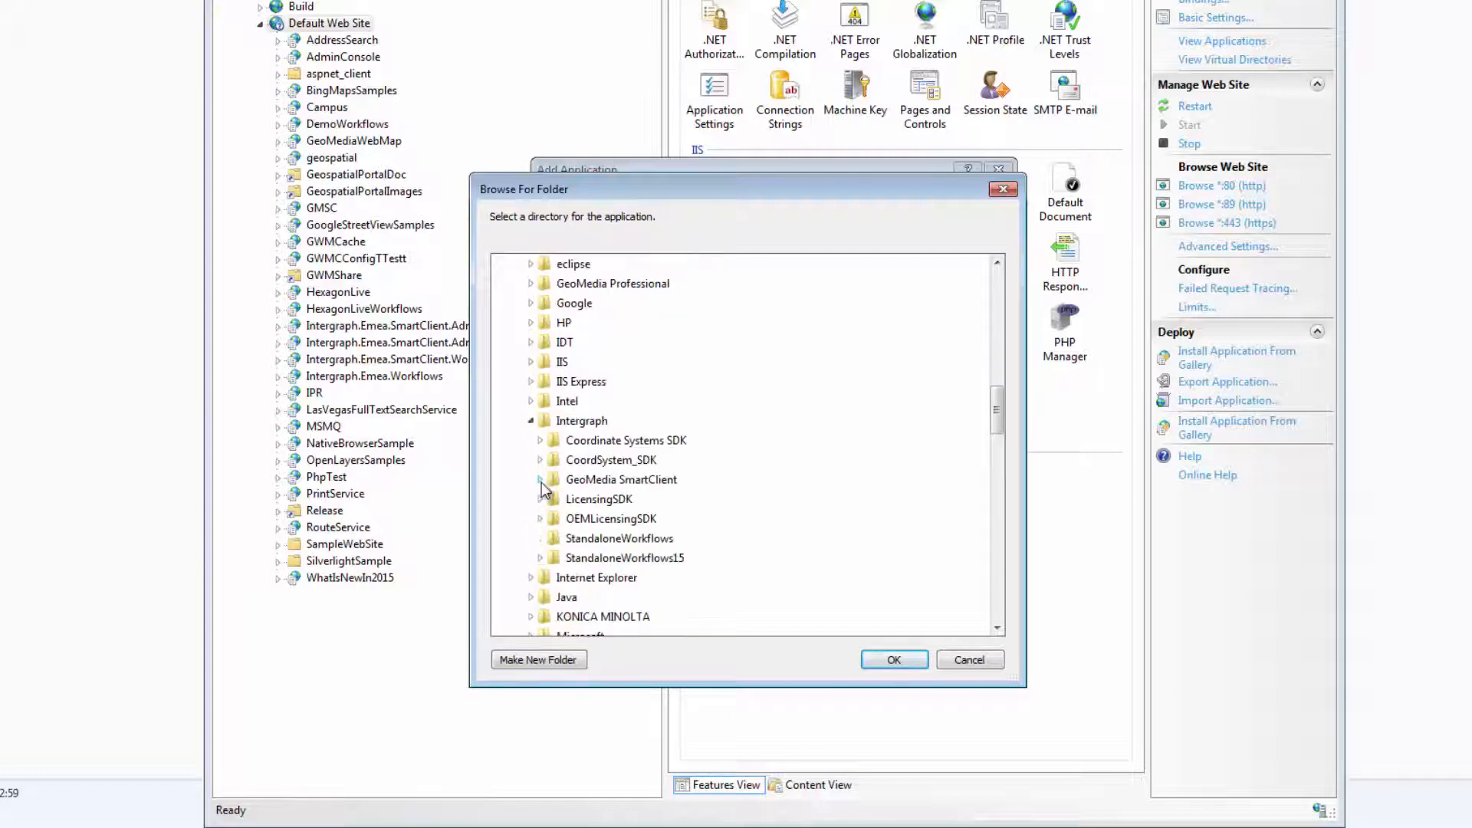
left_click(540, 480)
left_click(569, 522)
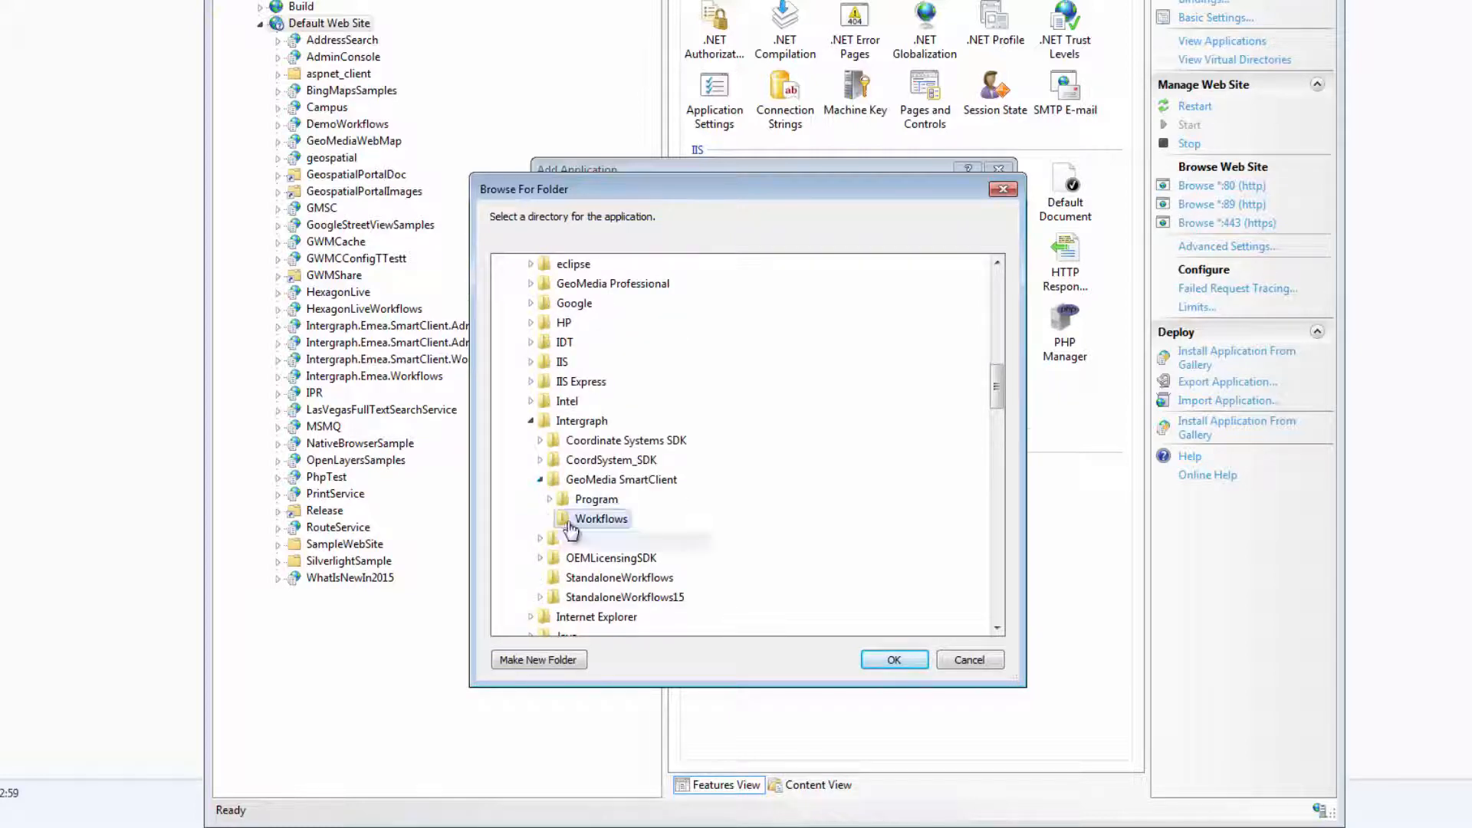
left_click(890, 660)
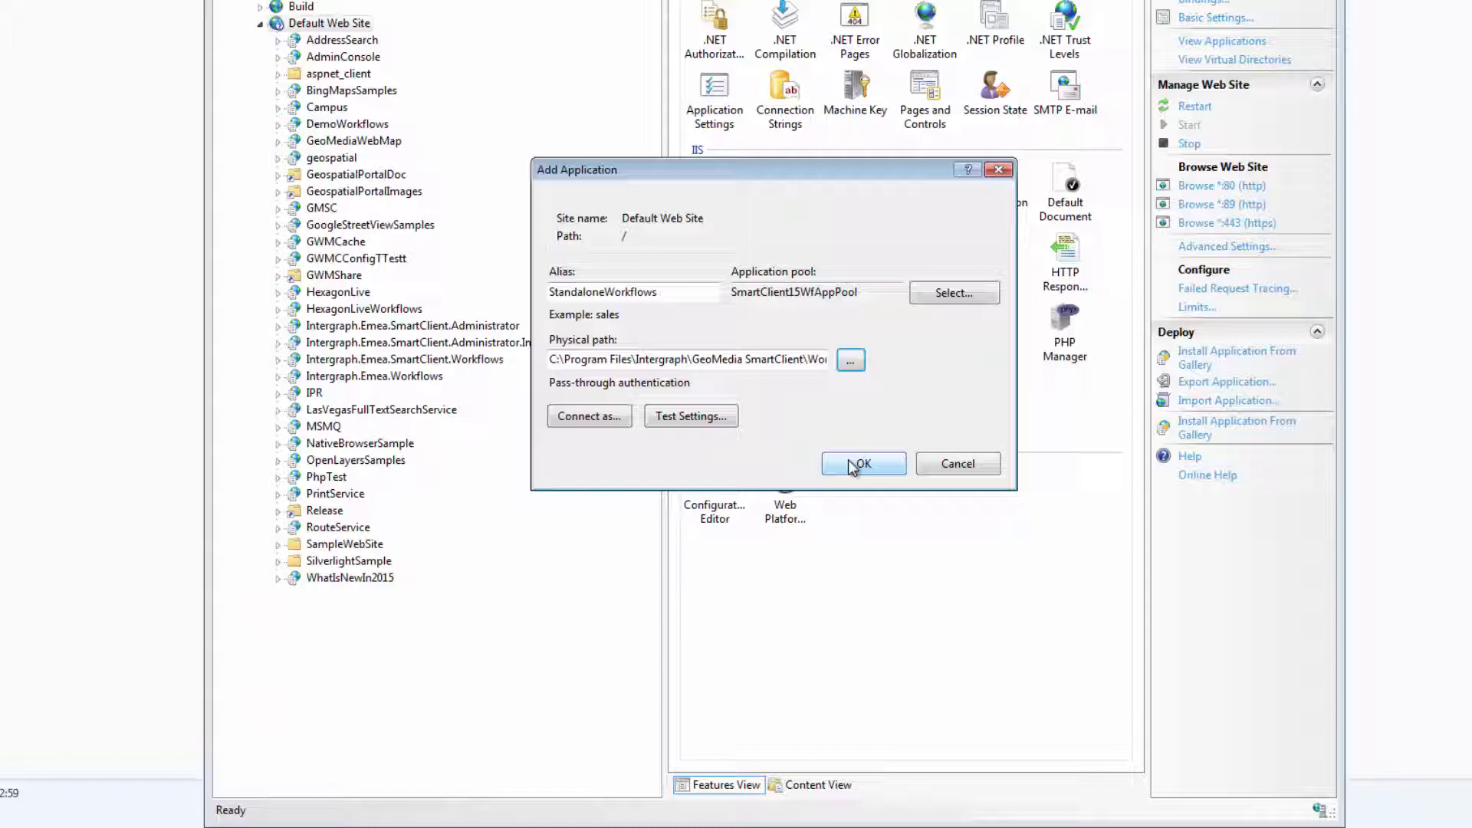
left_click(853, 464)
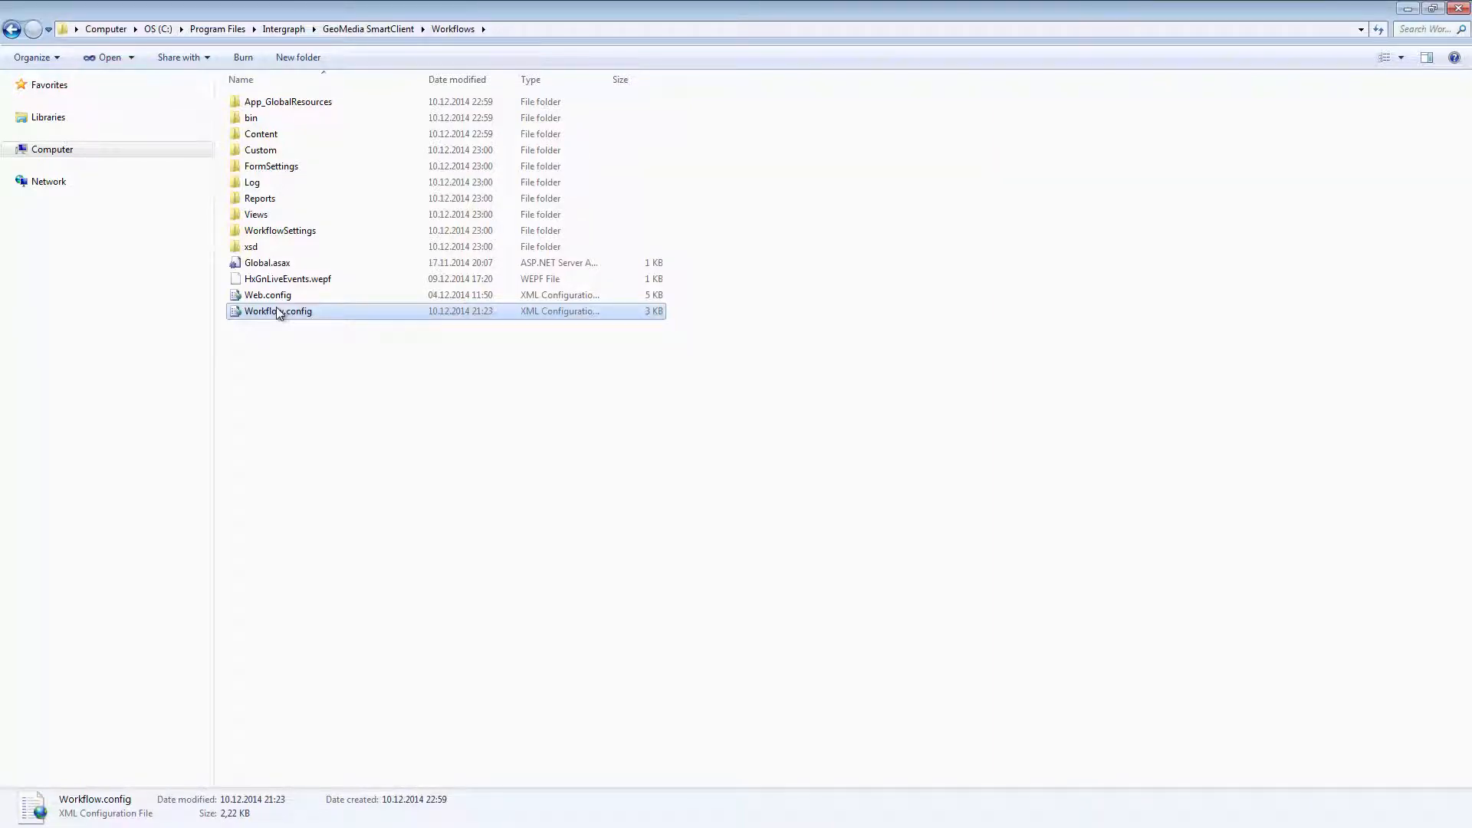
Open Workflow.config from the Workflows folder and select the HxGnLiveEvents connection string name
double_click(277, 310)
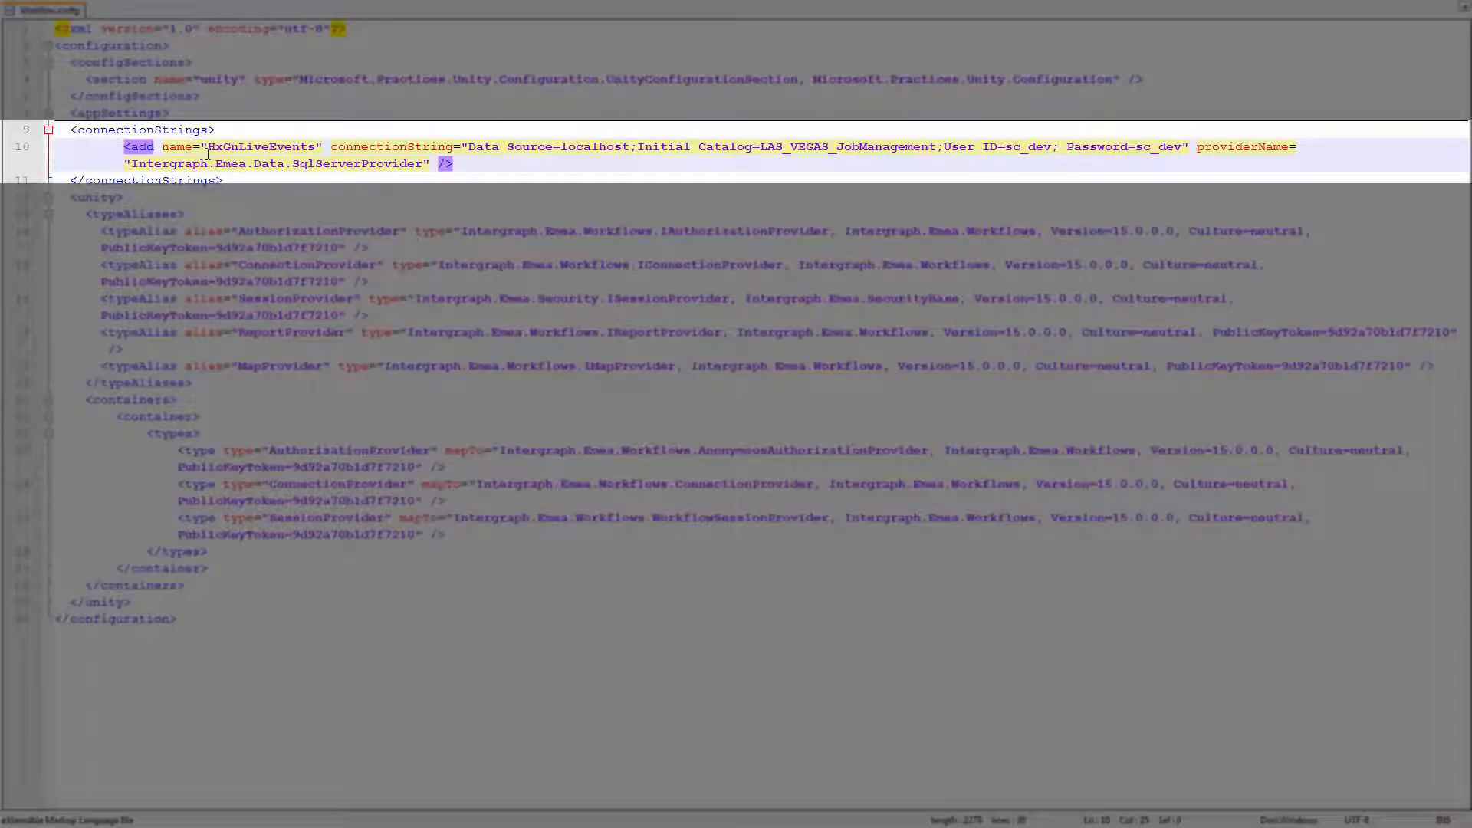
double_click(247, 146)
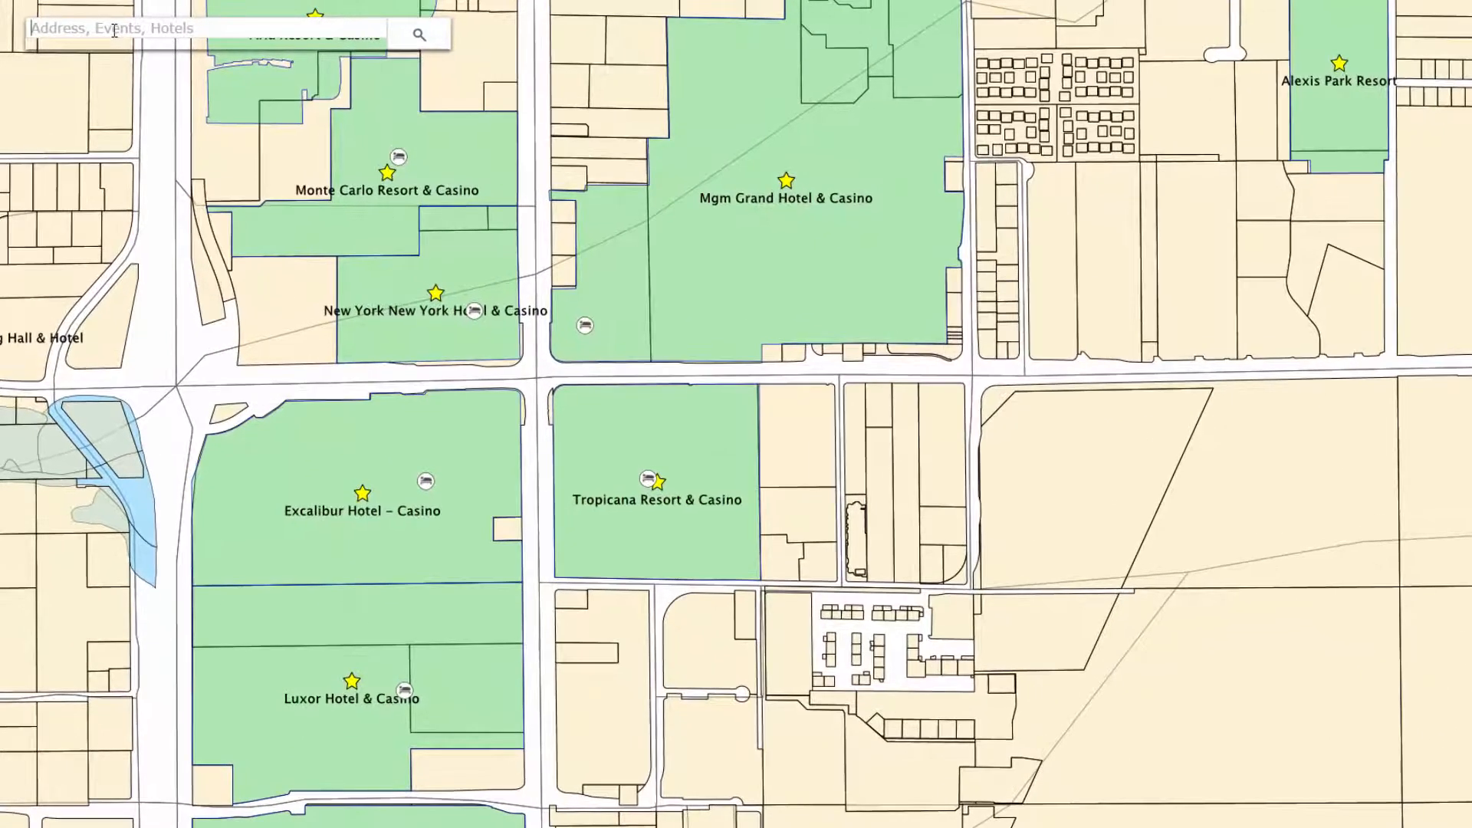
Switch to the public map and search it for MGM
type("MGM")
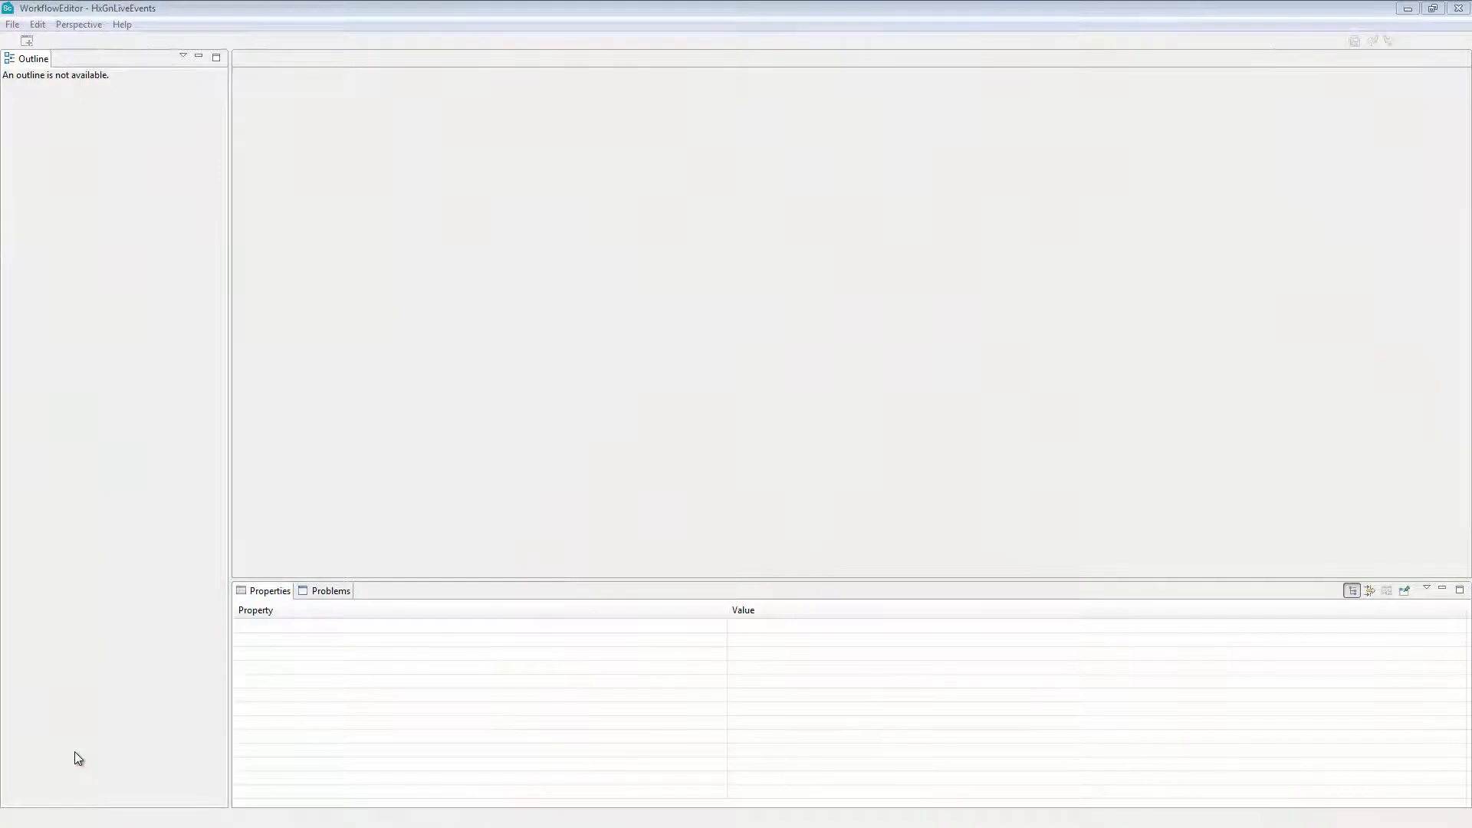
Switch to WorkflowEditor, load the HxGnLiveEvents.wepf project from the Workflows folder and show its WorkflowSettings-HxGnLiveEvents.xml file
left_click(12, 24)
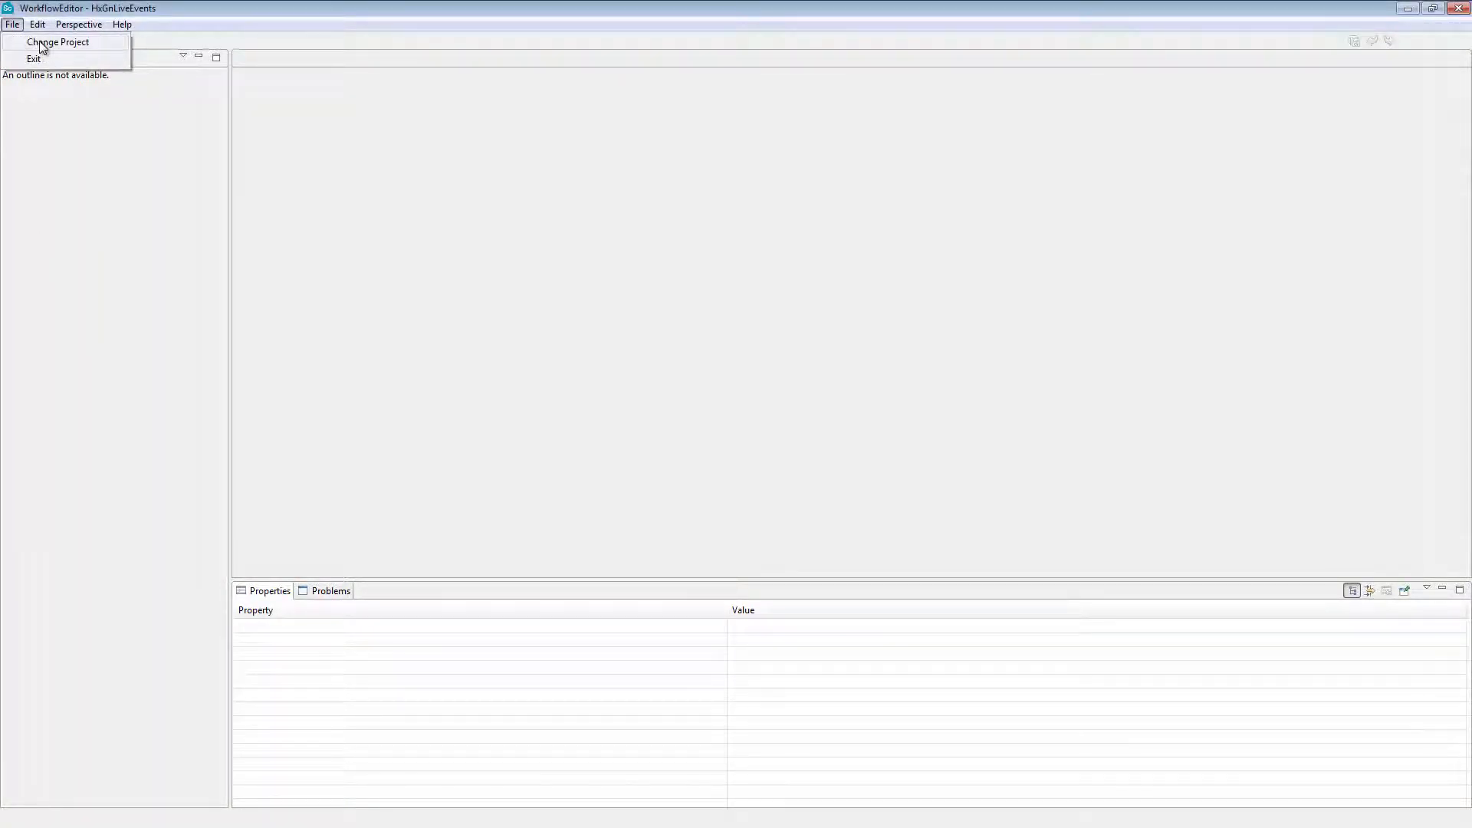
left_click(41, 43)
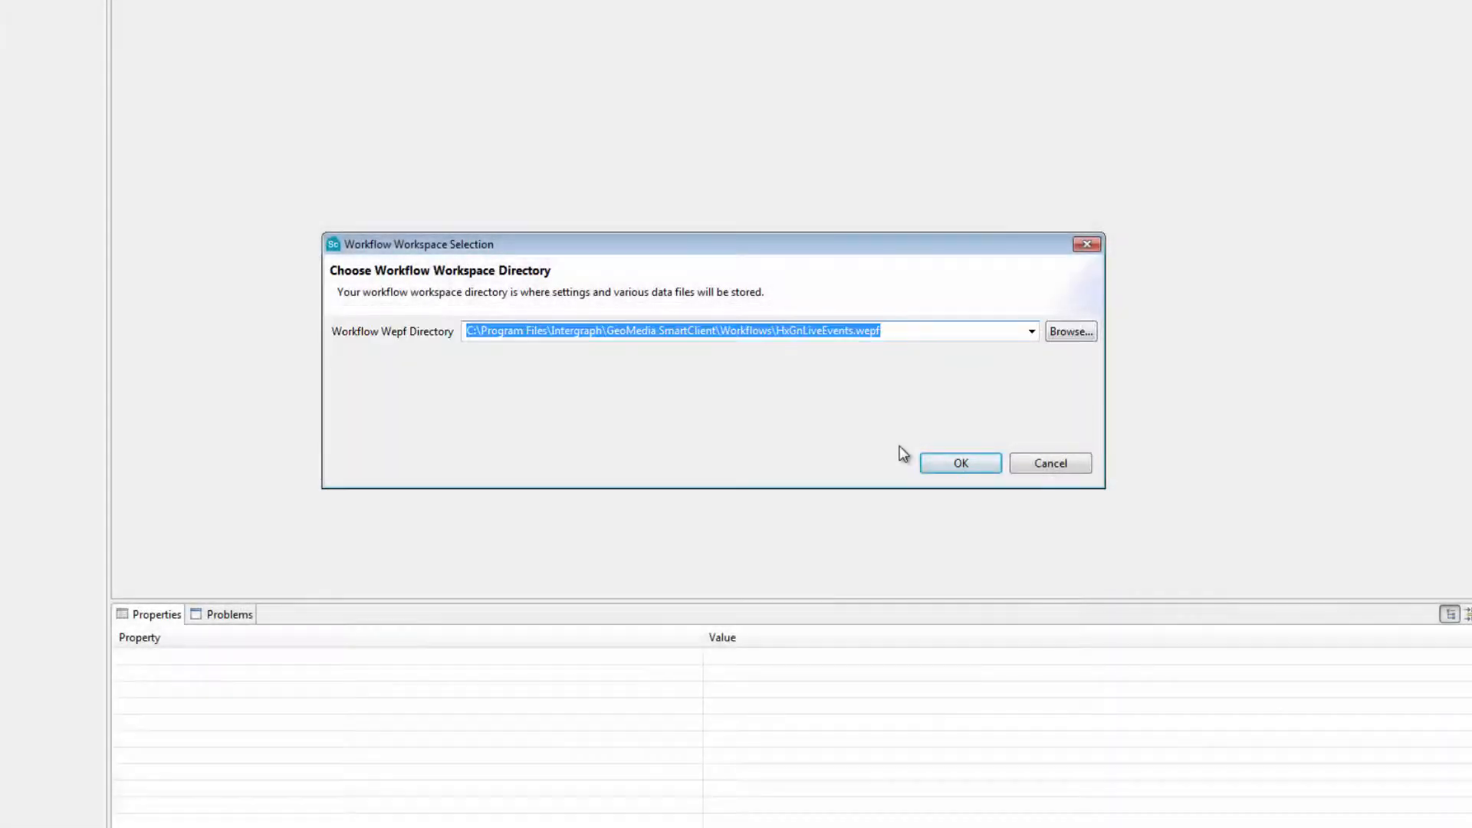
left_click(932, 463)
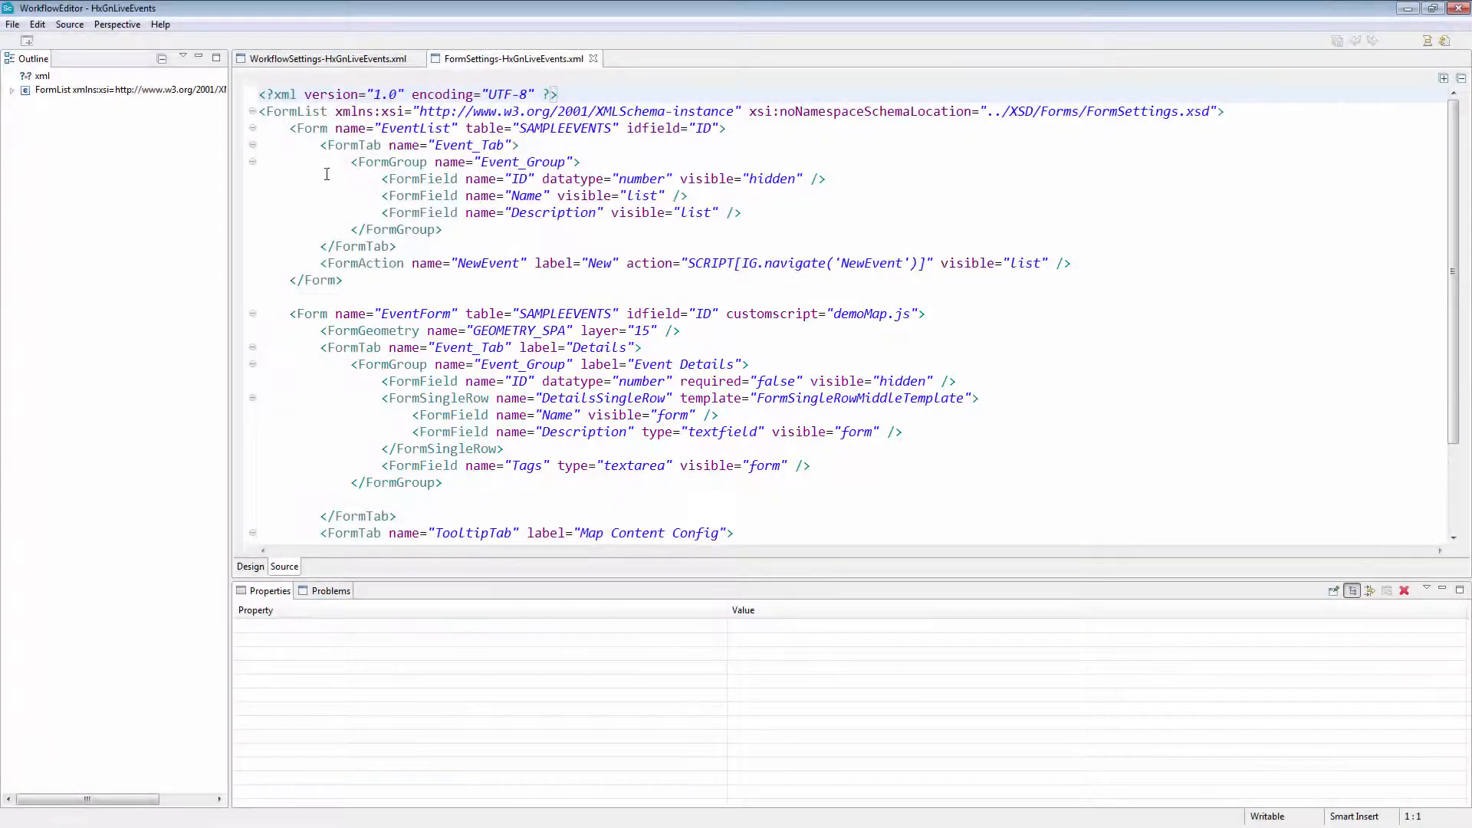
left_click(312, 60)
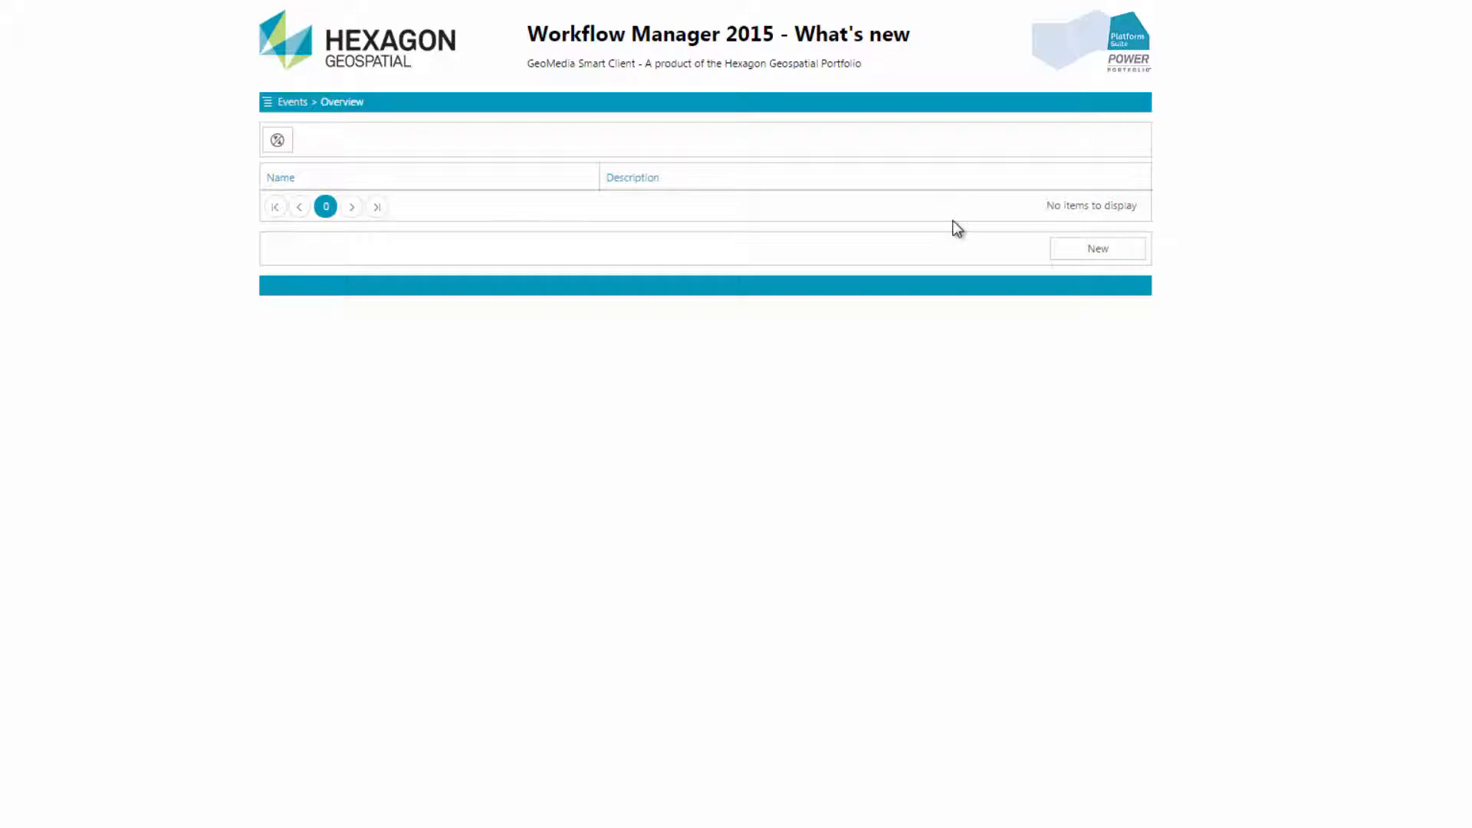
Switch to the Workflow Manager page, open a new event form and view its Map Content Config section
left_click(1066, 249)
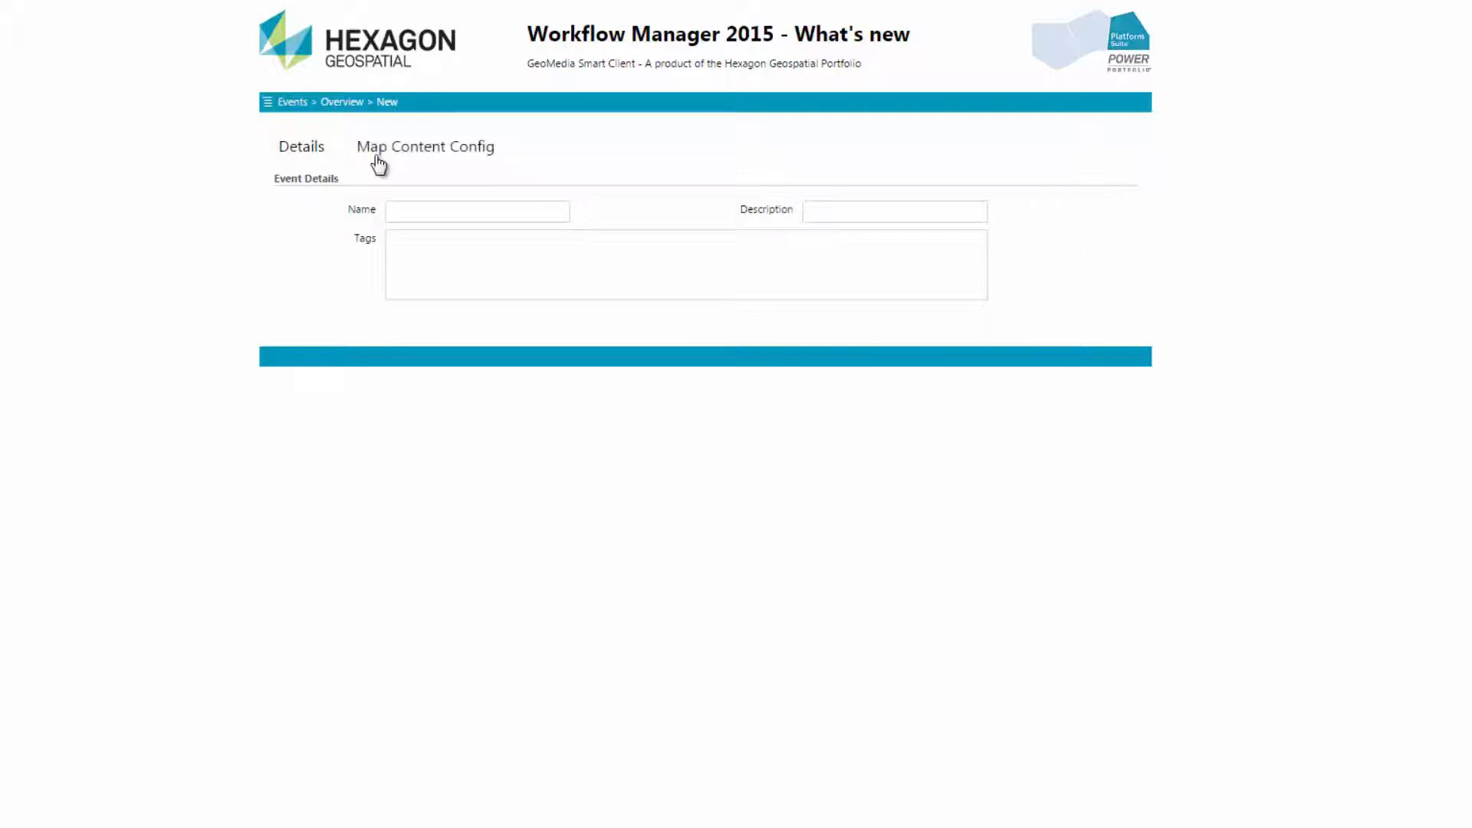
left_click(377, 156)
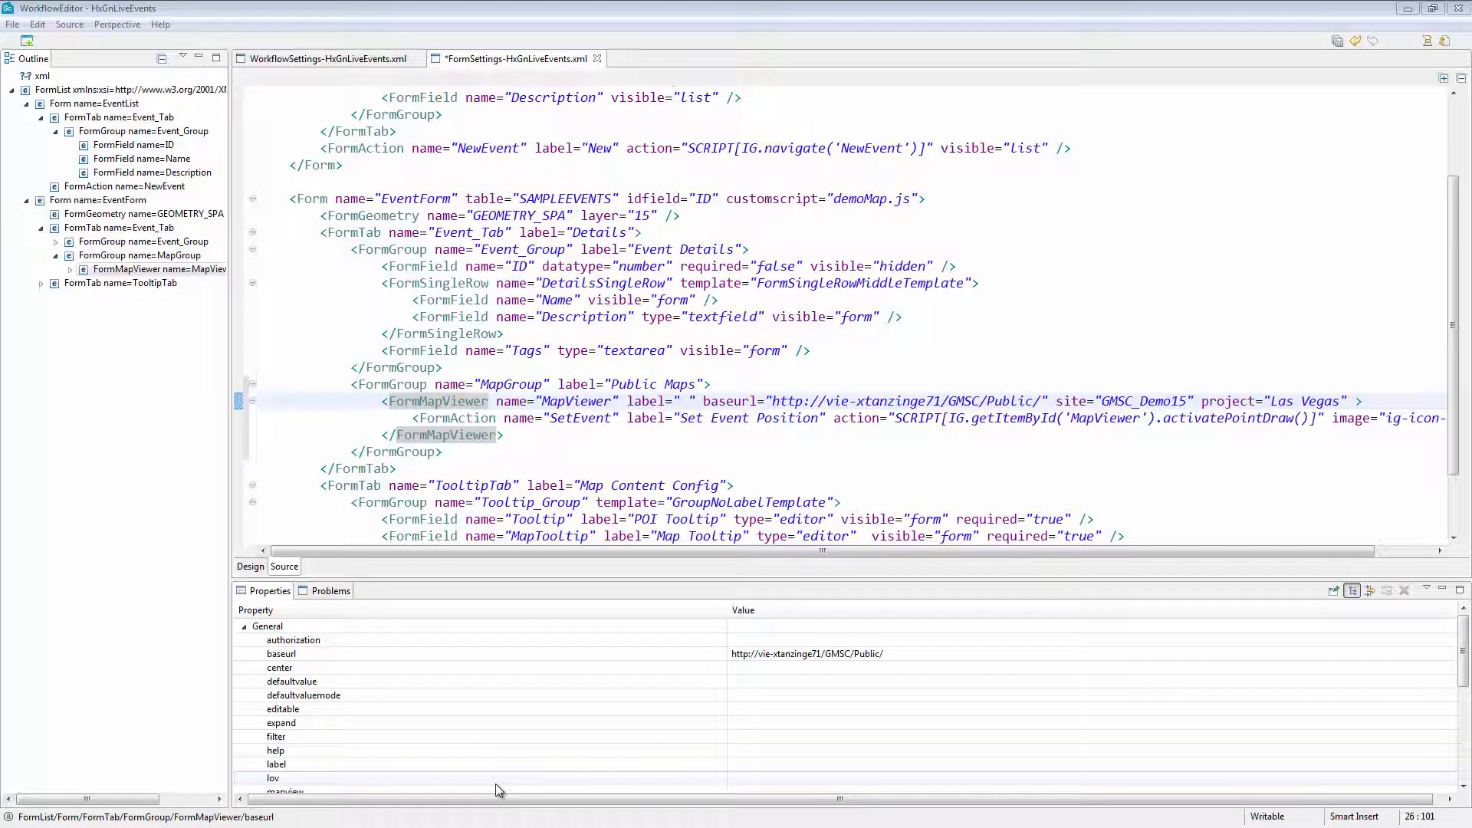
Paste the copied markup below the closing tag of the TooltipTab form tab in the EventForm definition
left_click_drag(1148, 418, 1317, 418)
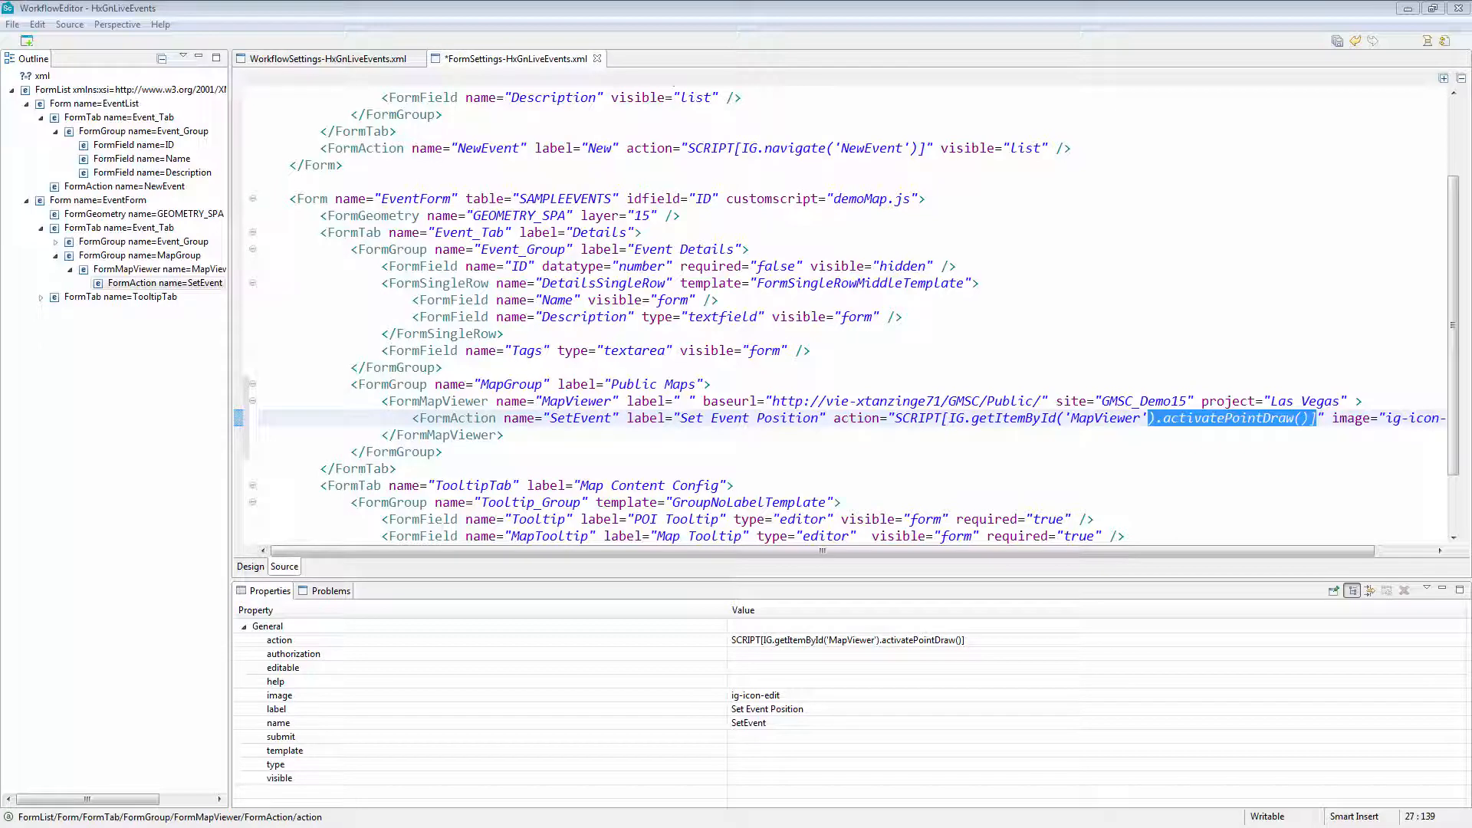
left_click(422, 485)
scroll(423, 479, "down", 2)
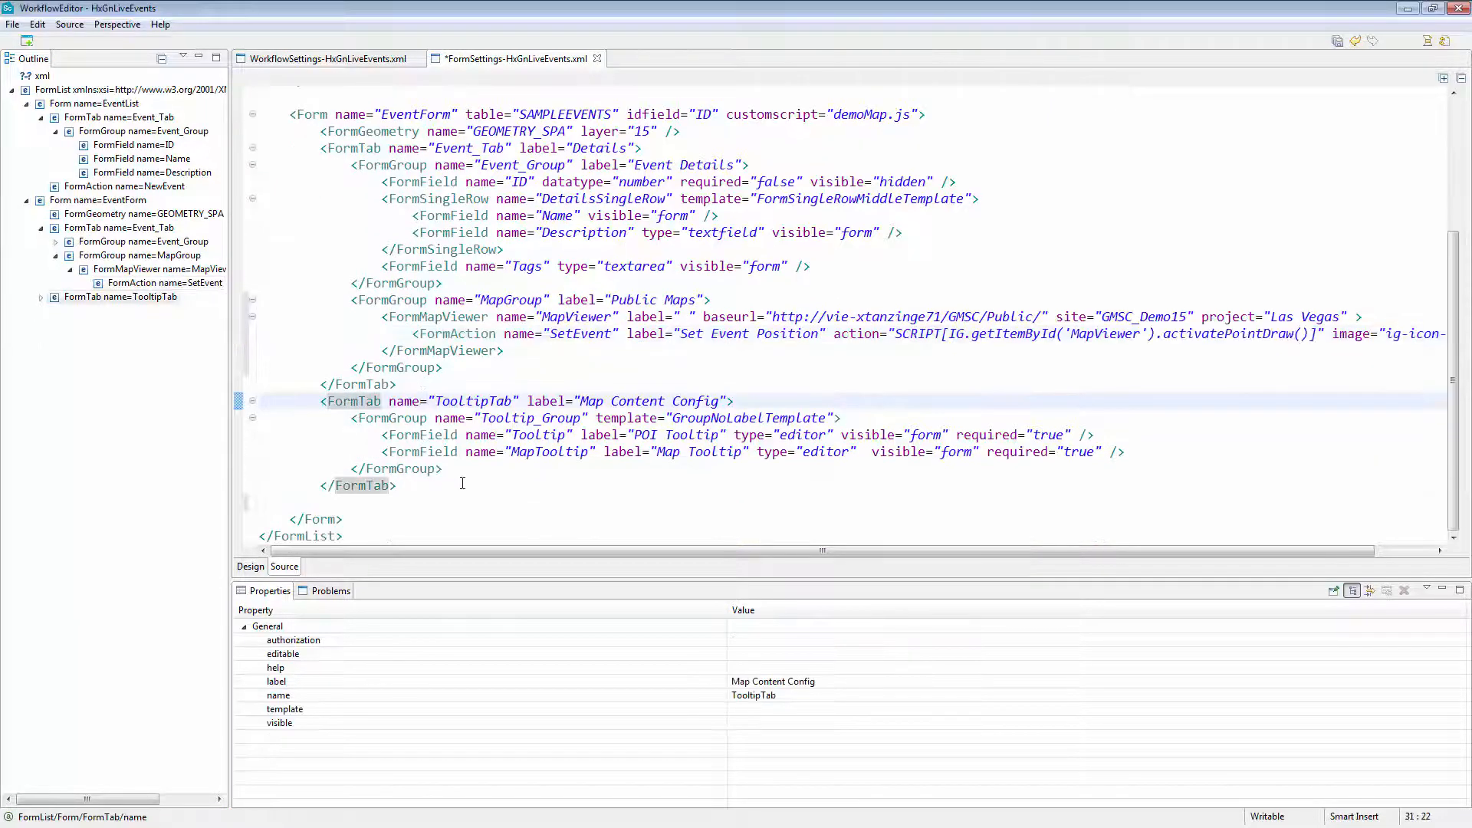
left_click(438, 502)
type("<FormAction name=\"Save\" action=\"SCRIPT[IG.getItemById('MapViewer').saveGeometry().done(function(){IG.navigate();})]\" visible=\"form\" />")
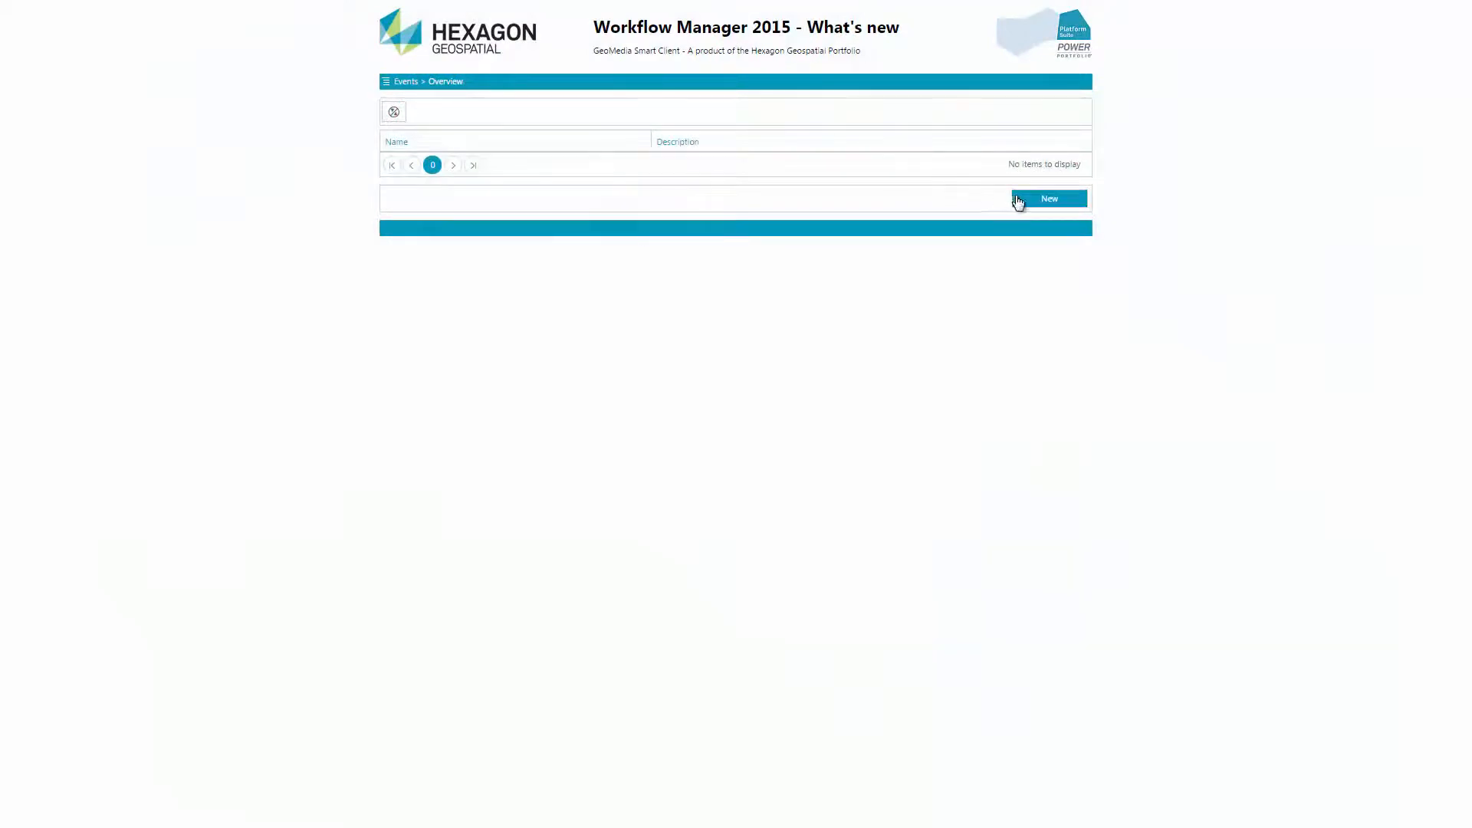
Create a new event named HxGN Live with description "Great Stories Await You" and tags "MGM Grand HxGN Live Hexagon Geospatial Intergraph Erdas June Event"
left_click(1015, 198)
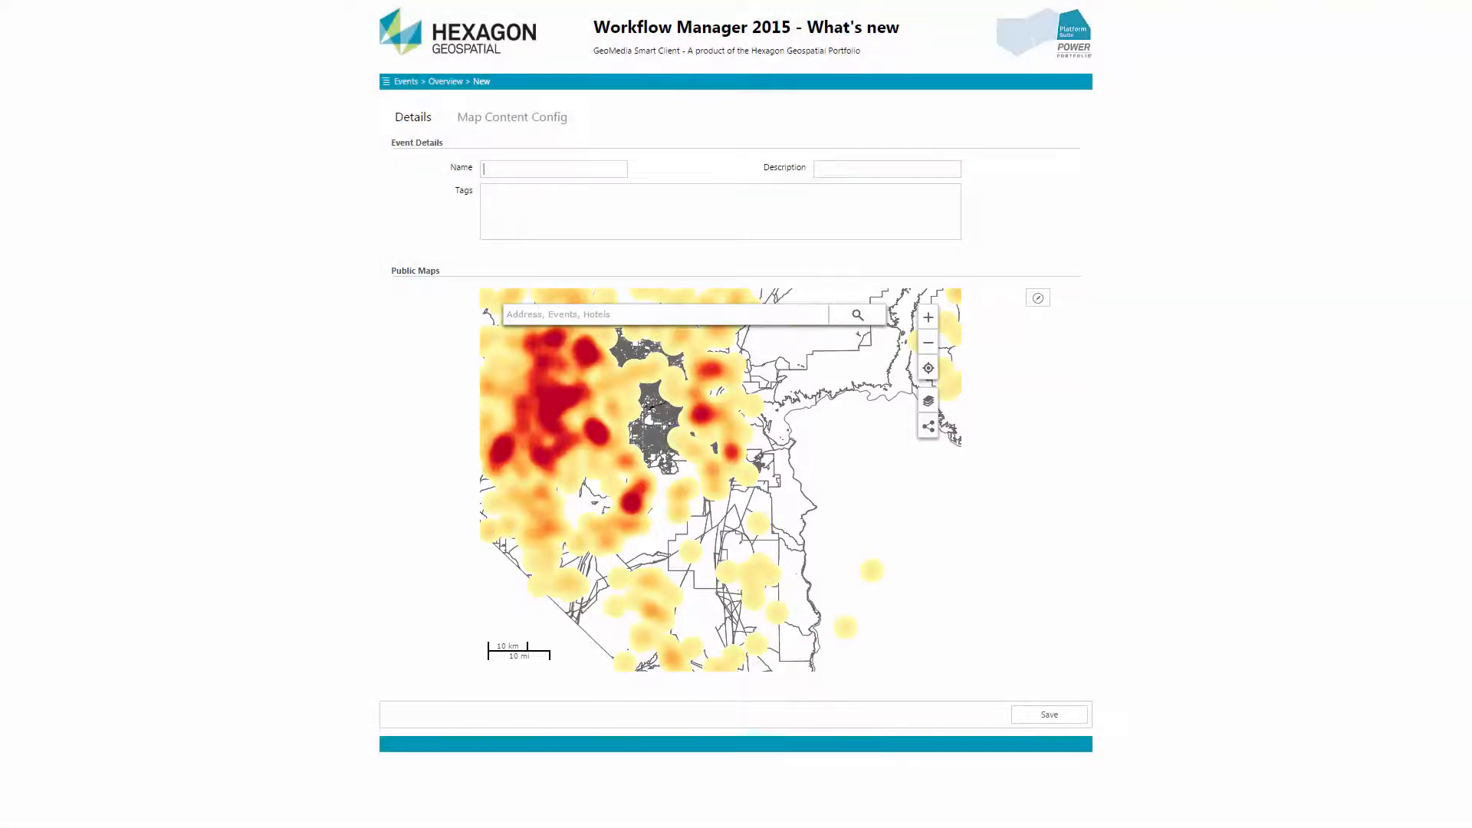
type("HxGN Live")
key("Tab")
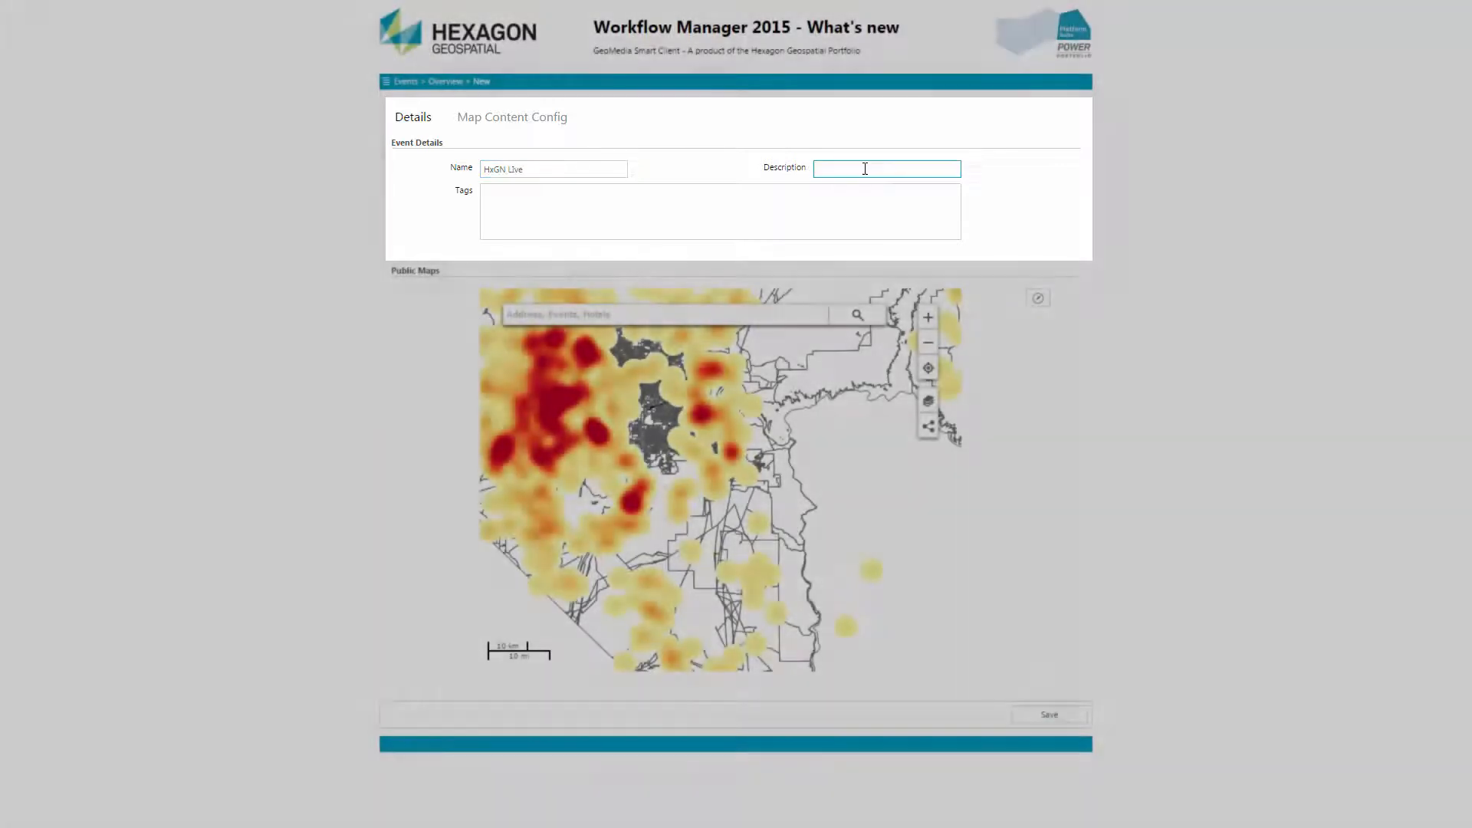
type("Great Stories Await You")
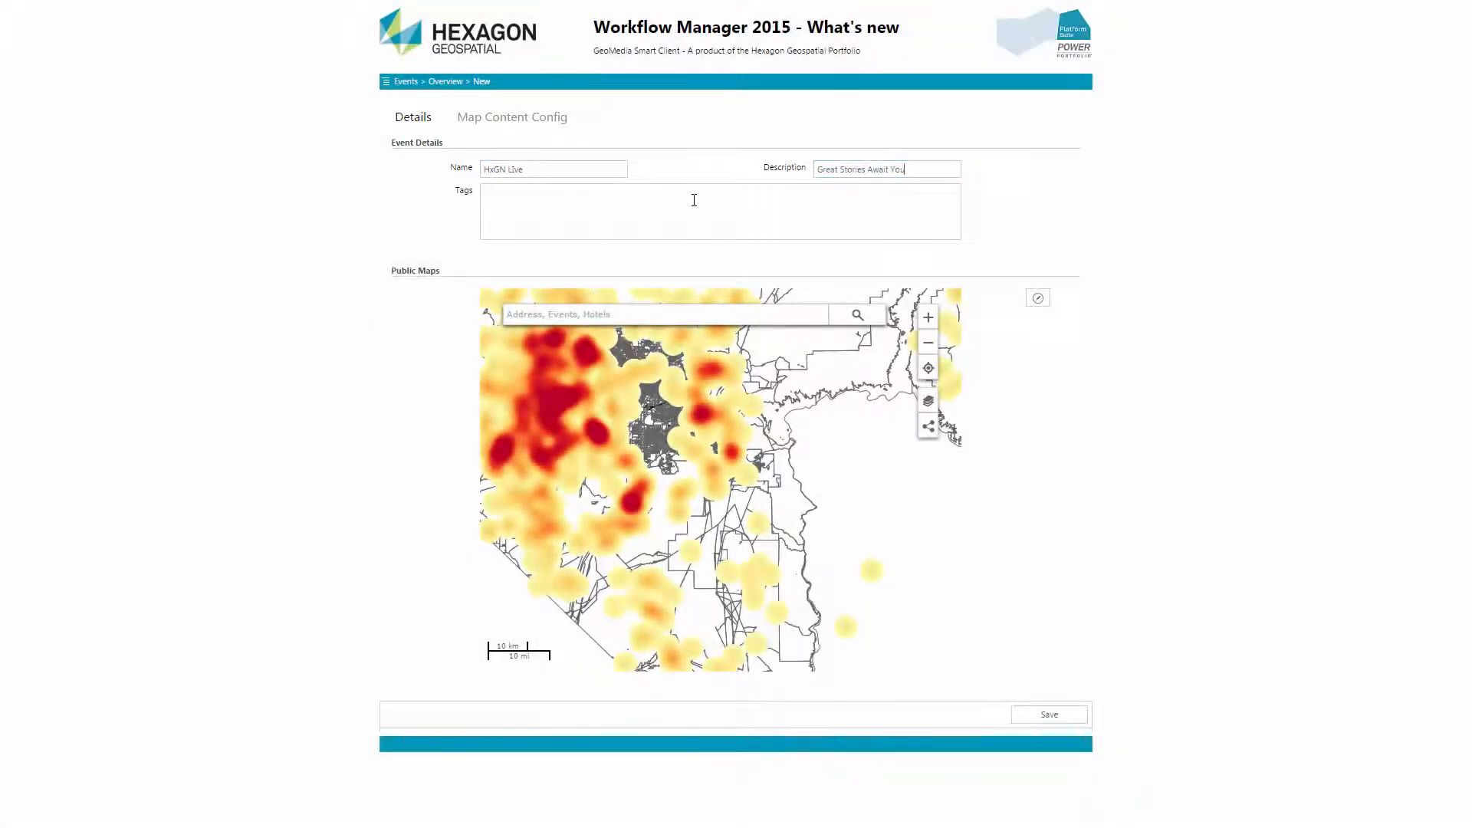
left_click(694, 200)
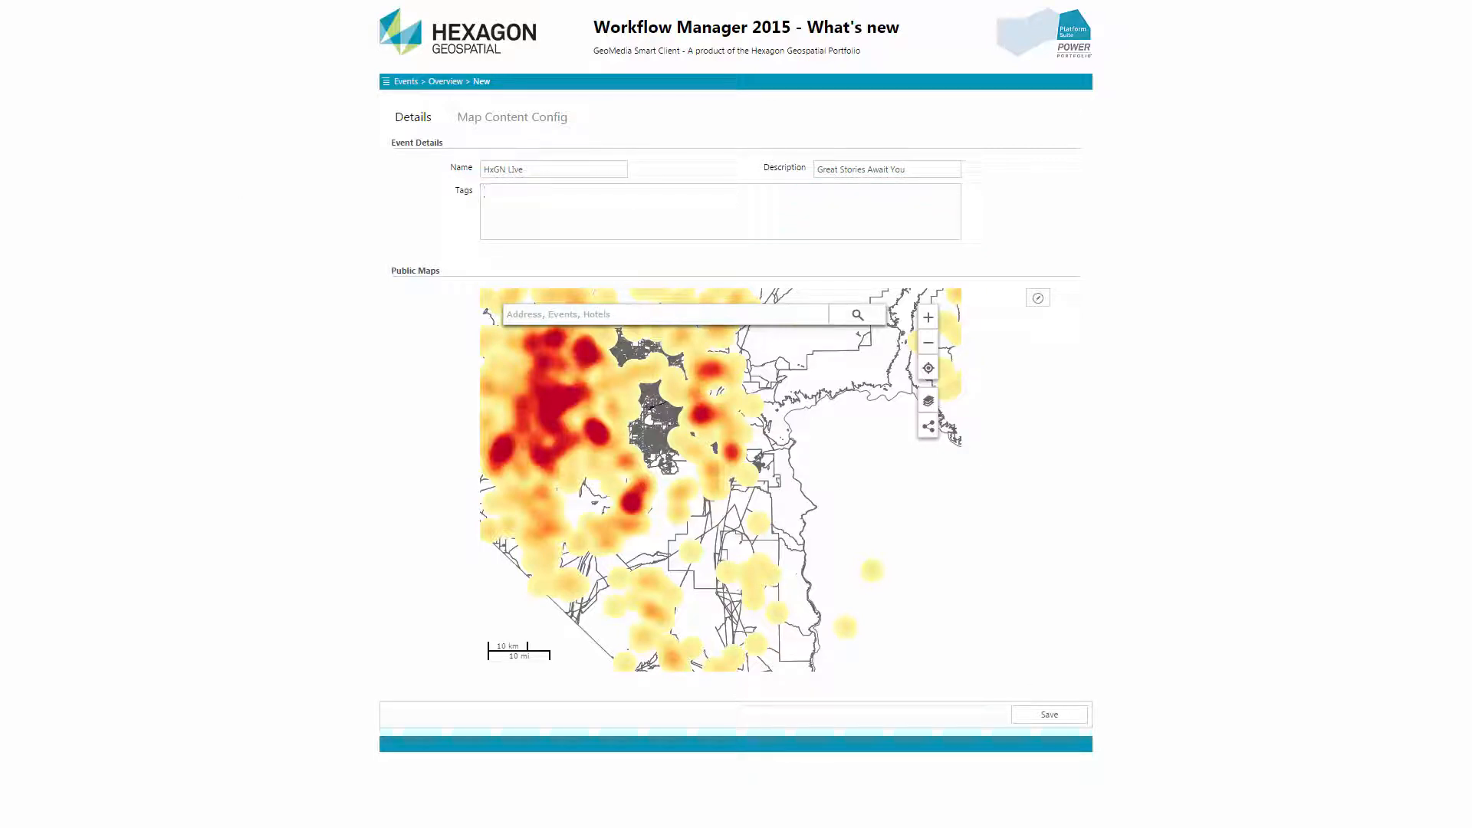
type("MGM Grand HxGN Live Hexagon Geospatial Interograph Erdas June Event")
left_click(456, 265)
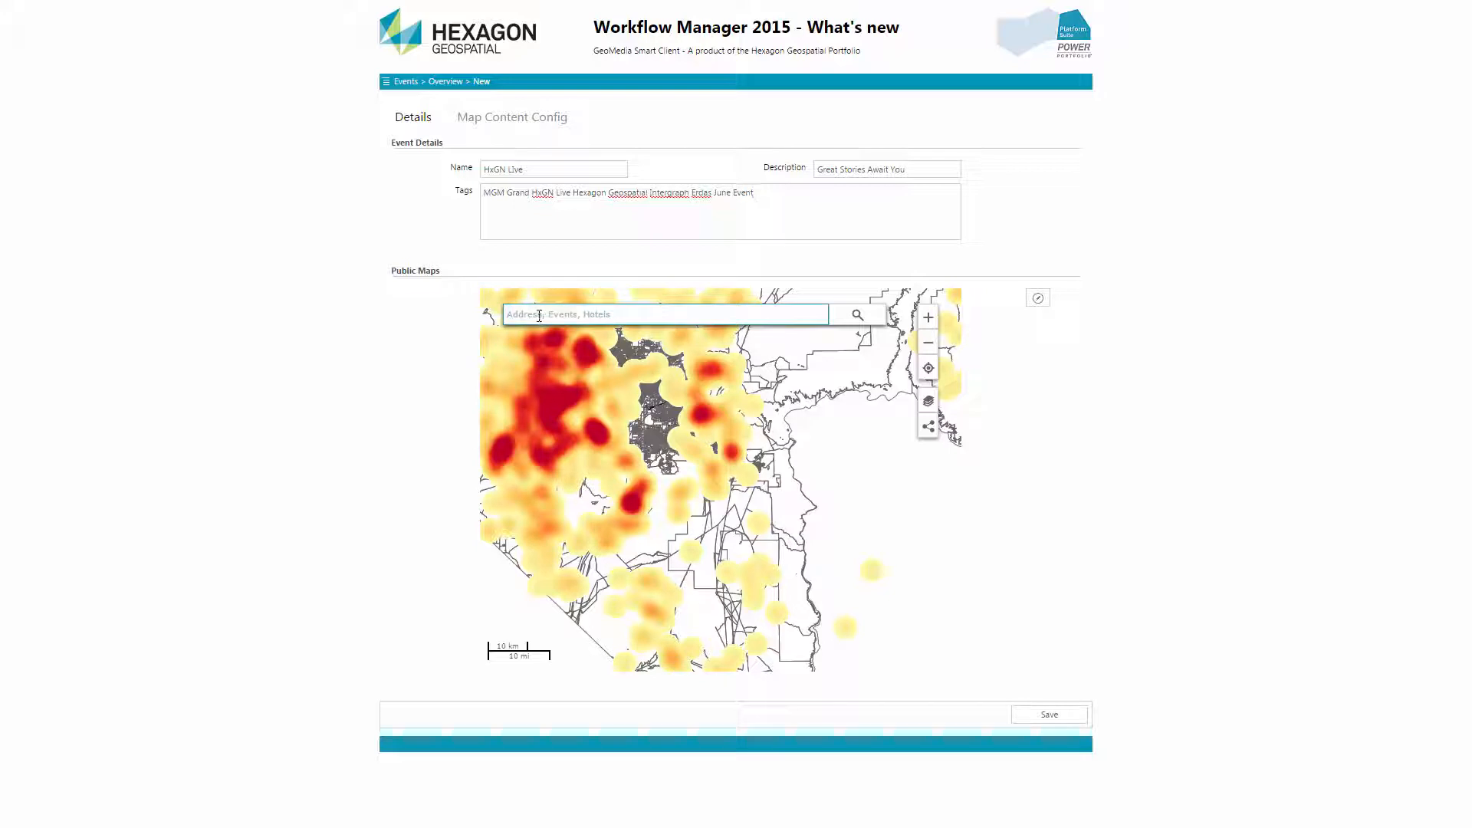
Search the event map for mgm, pick the MGM Grand Hotel & Casino and show its surroundings
type("mgm")
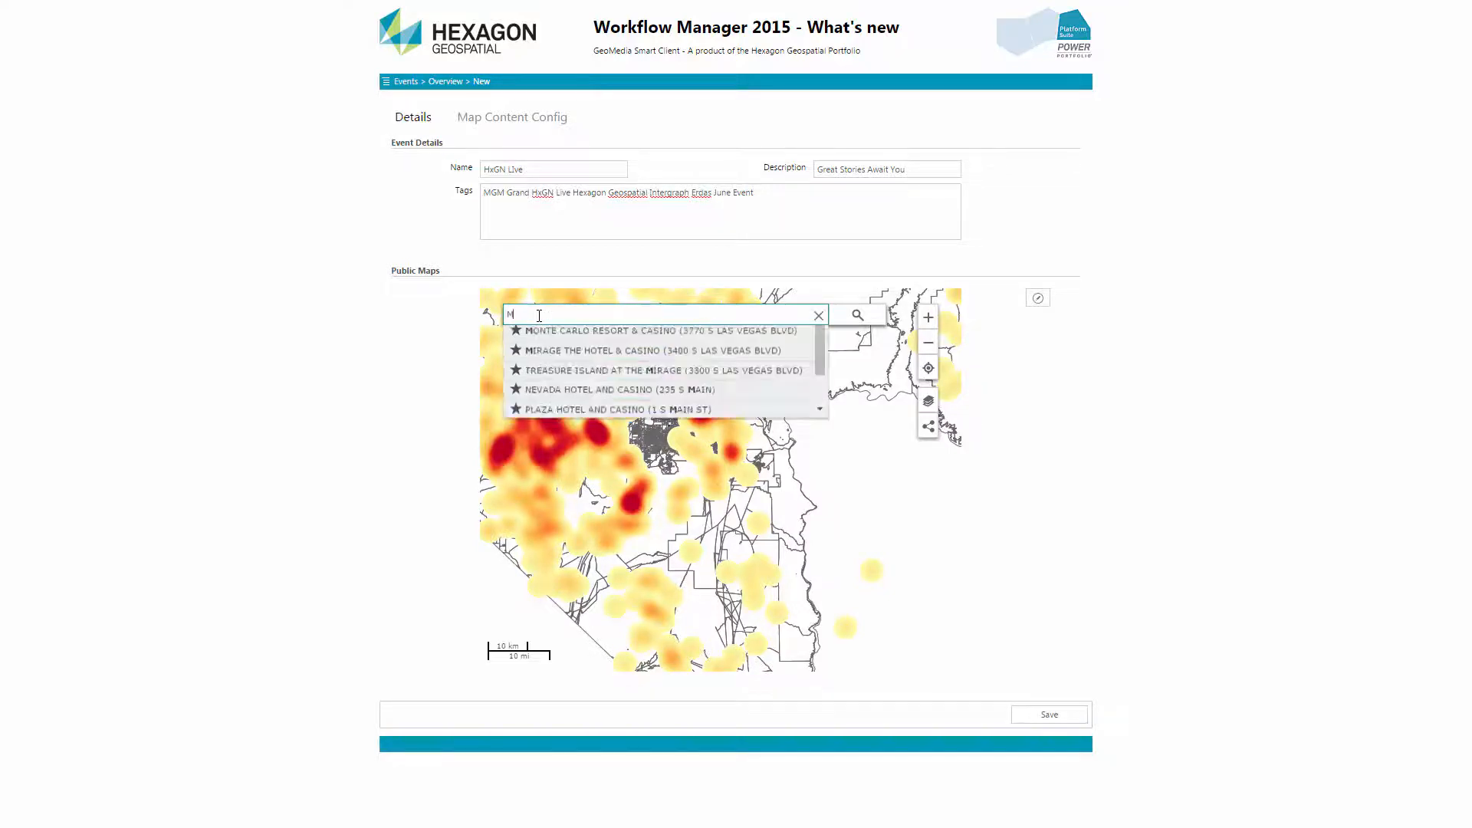
left_click(544, 335)
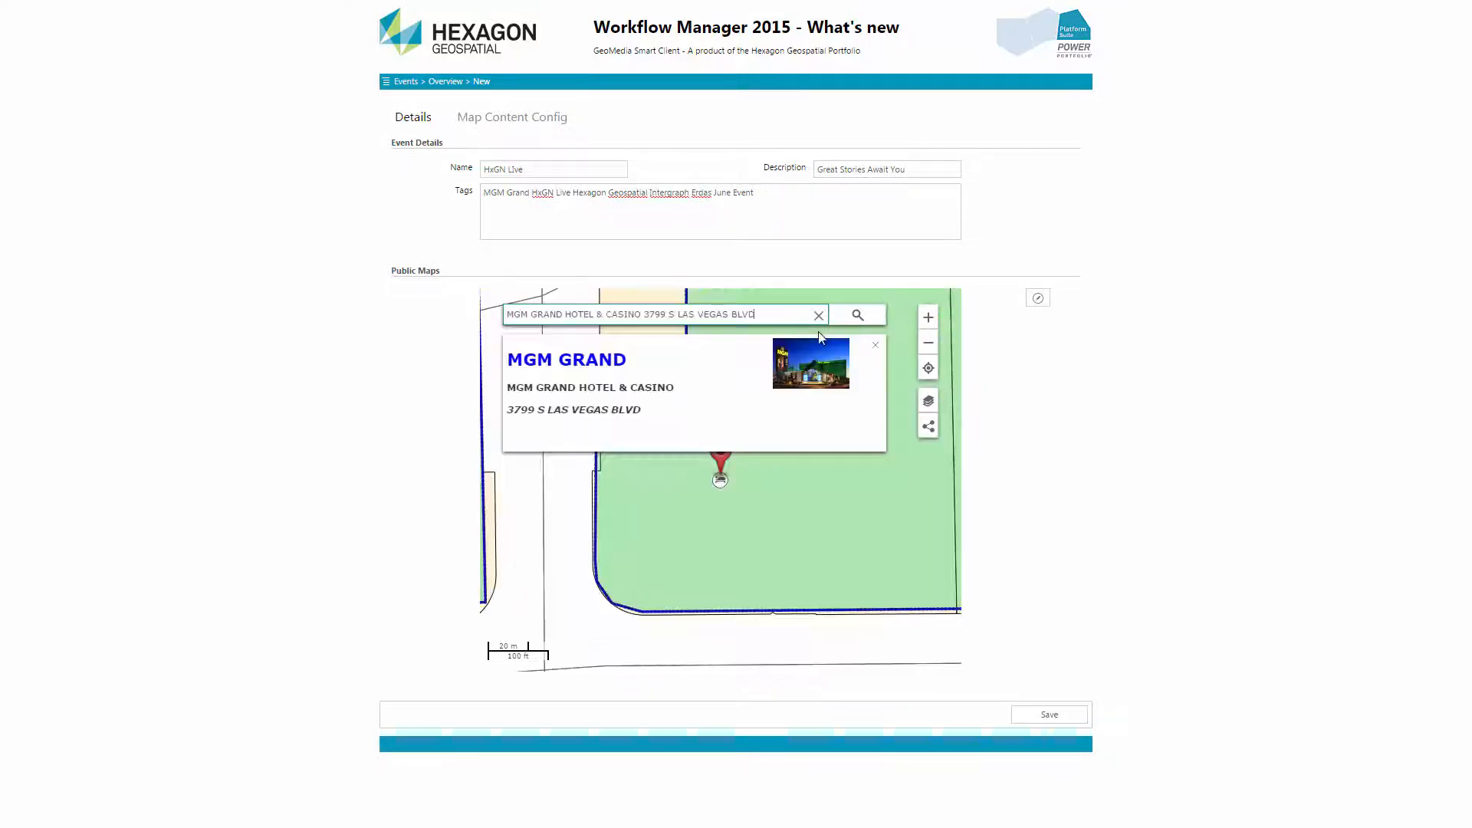
left_click(875, 345)
left_click_drag(872, 346, 706, 460)
scroll(705, 464, "down", 2)
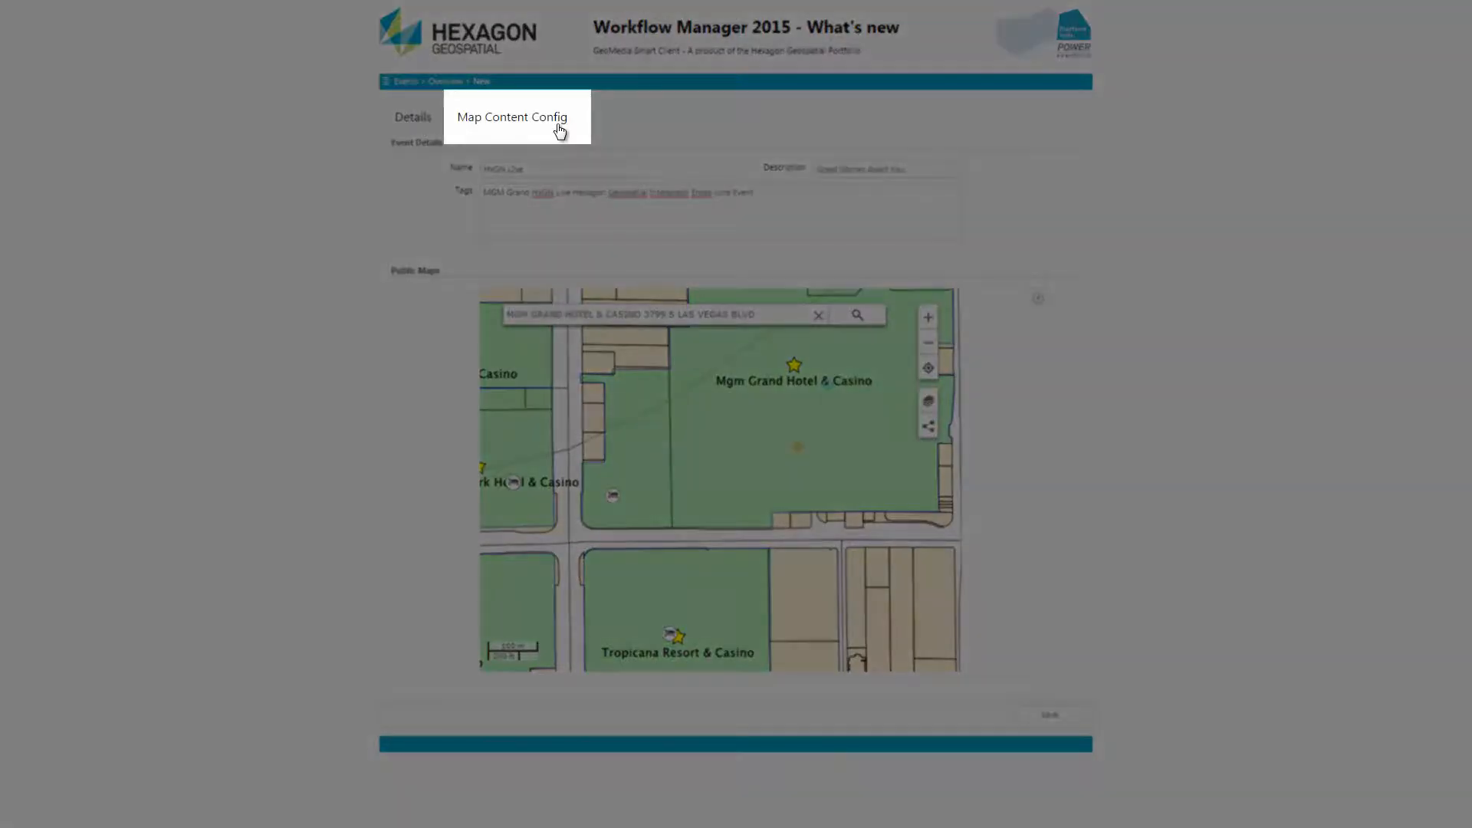
left_click(560, 129)
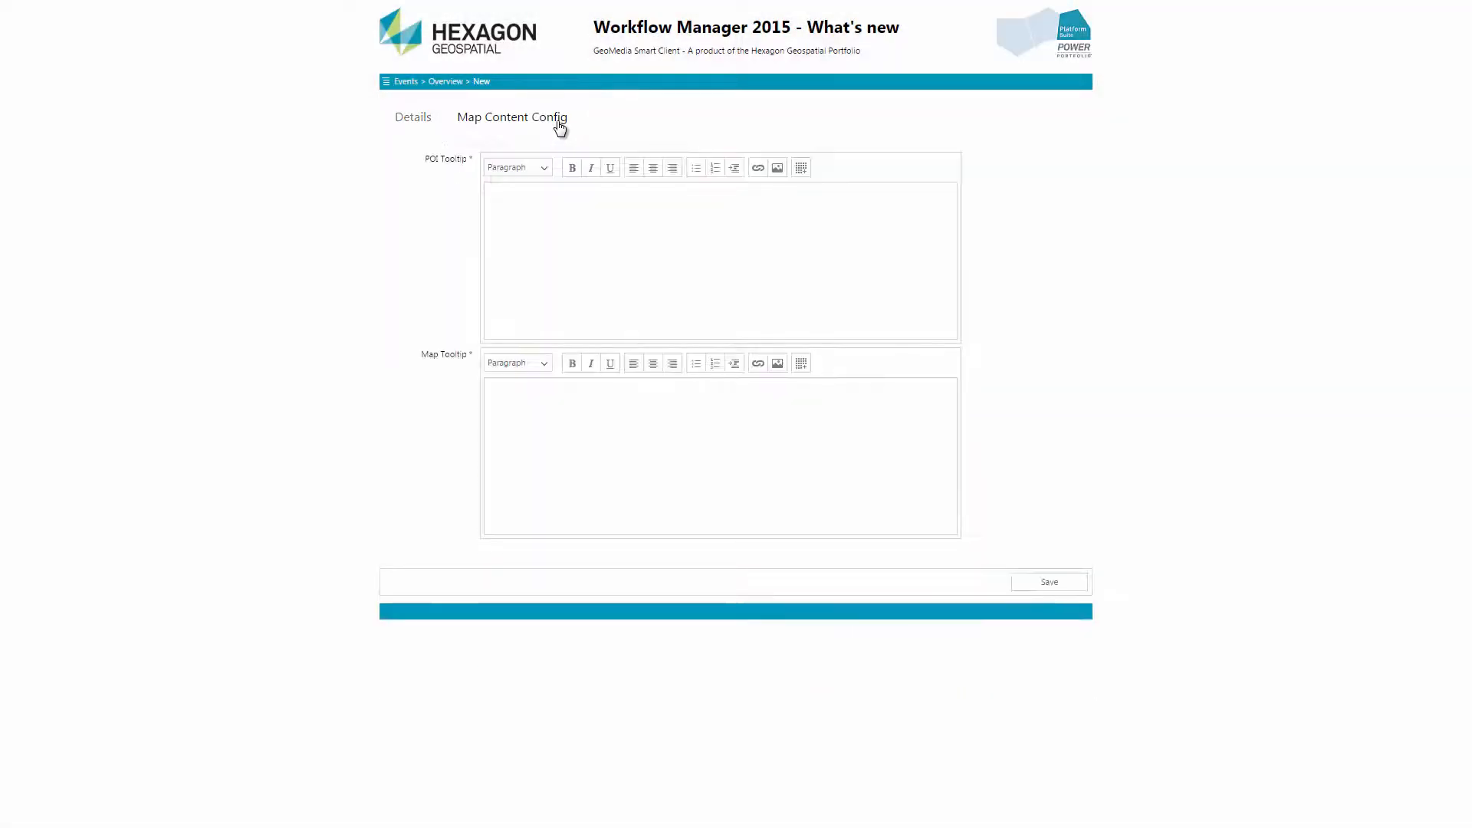
left_click(777, 168)
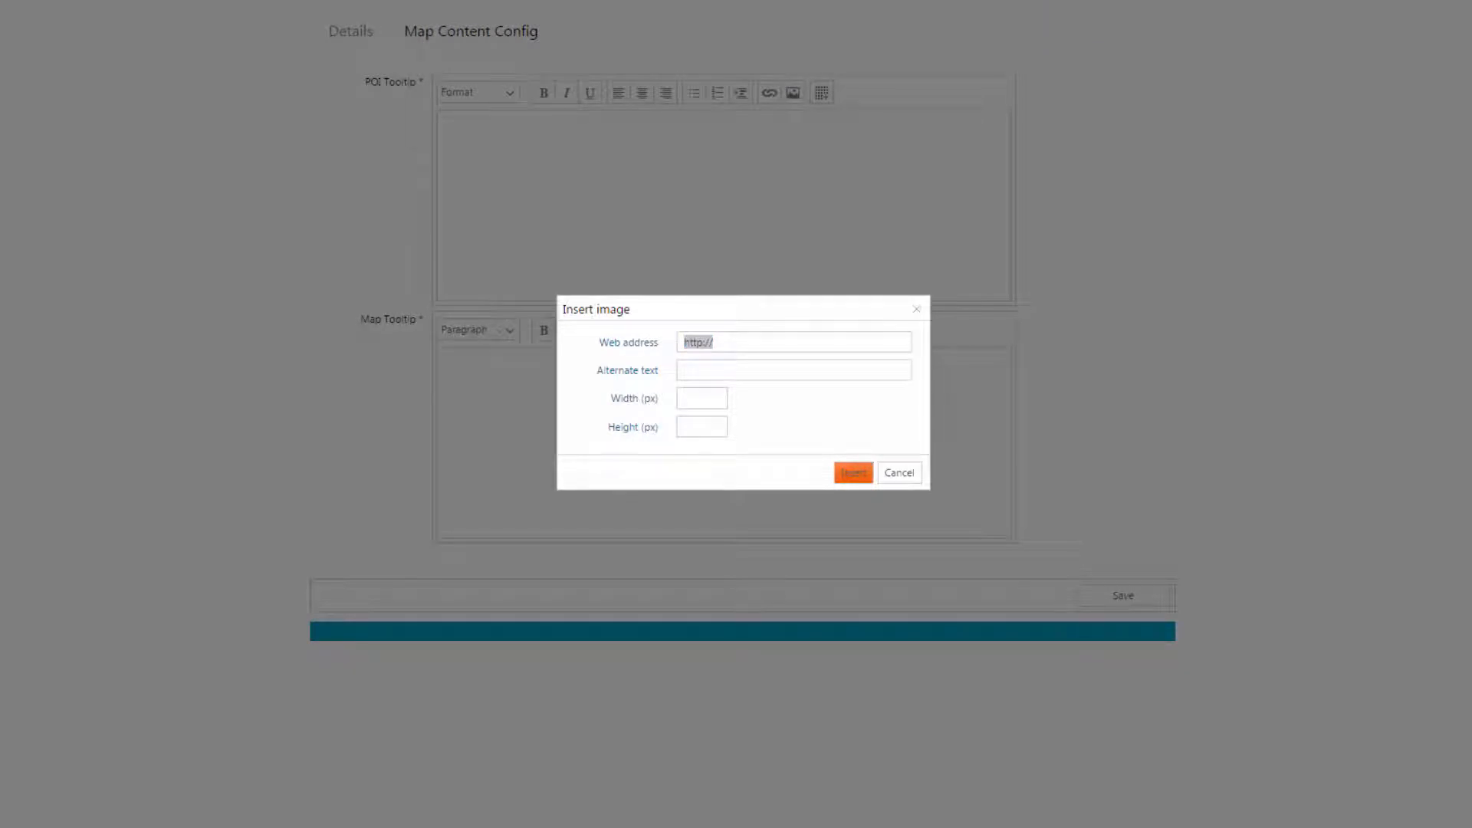
left_click(752, 343)
key("ctrl+a")
type("http://hxgnlive.com/images/logo.png")
left_click(732, 363)
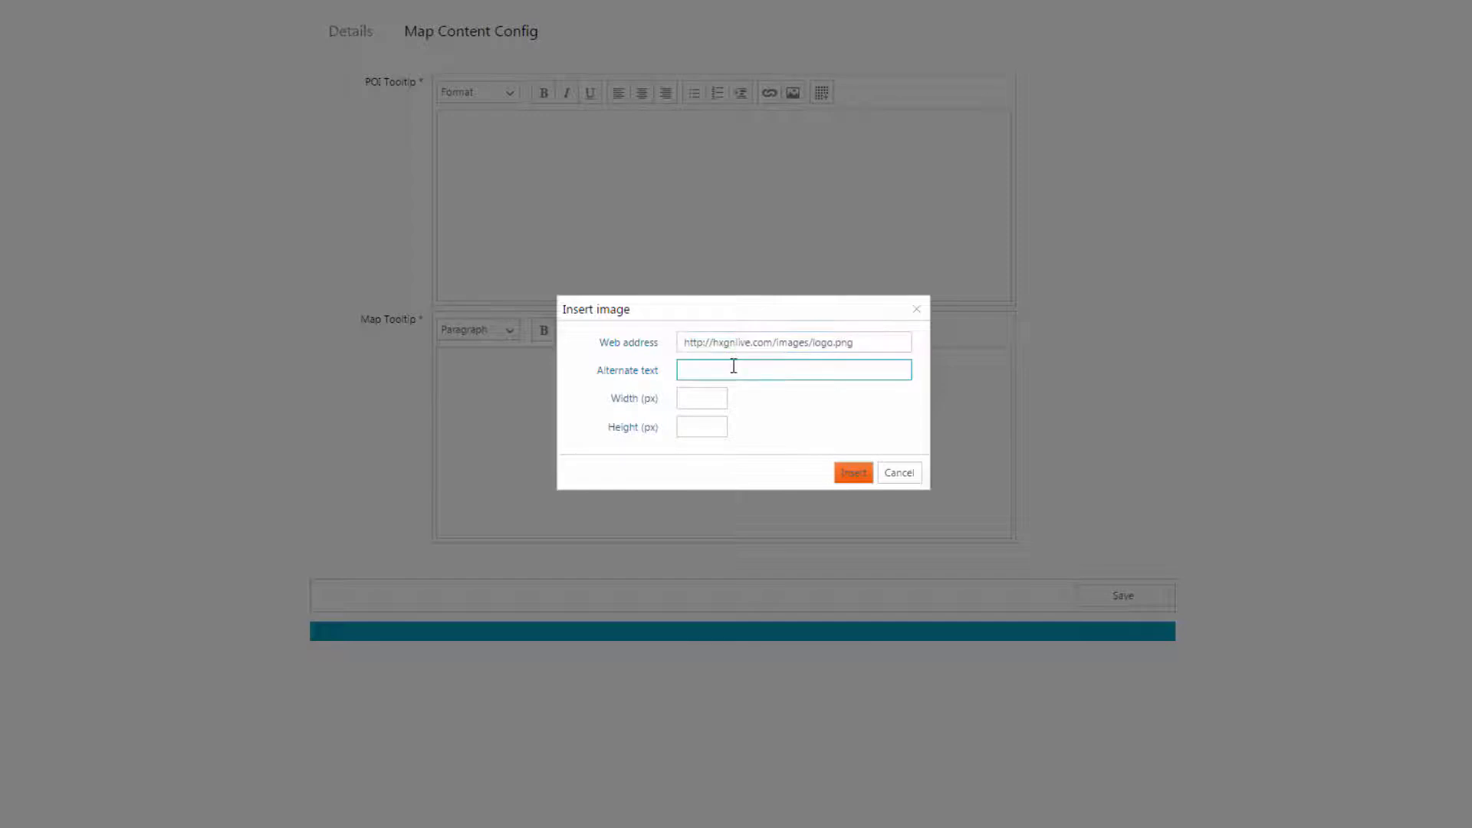
type("HxGN LIVE 2015 - Las Vegas")
left_click(699, 394)
type("250")
key("Tab")
type("45")
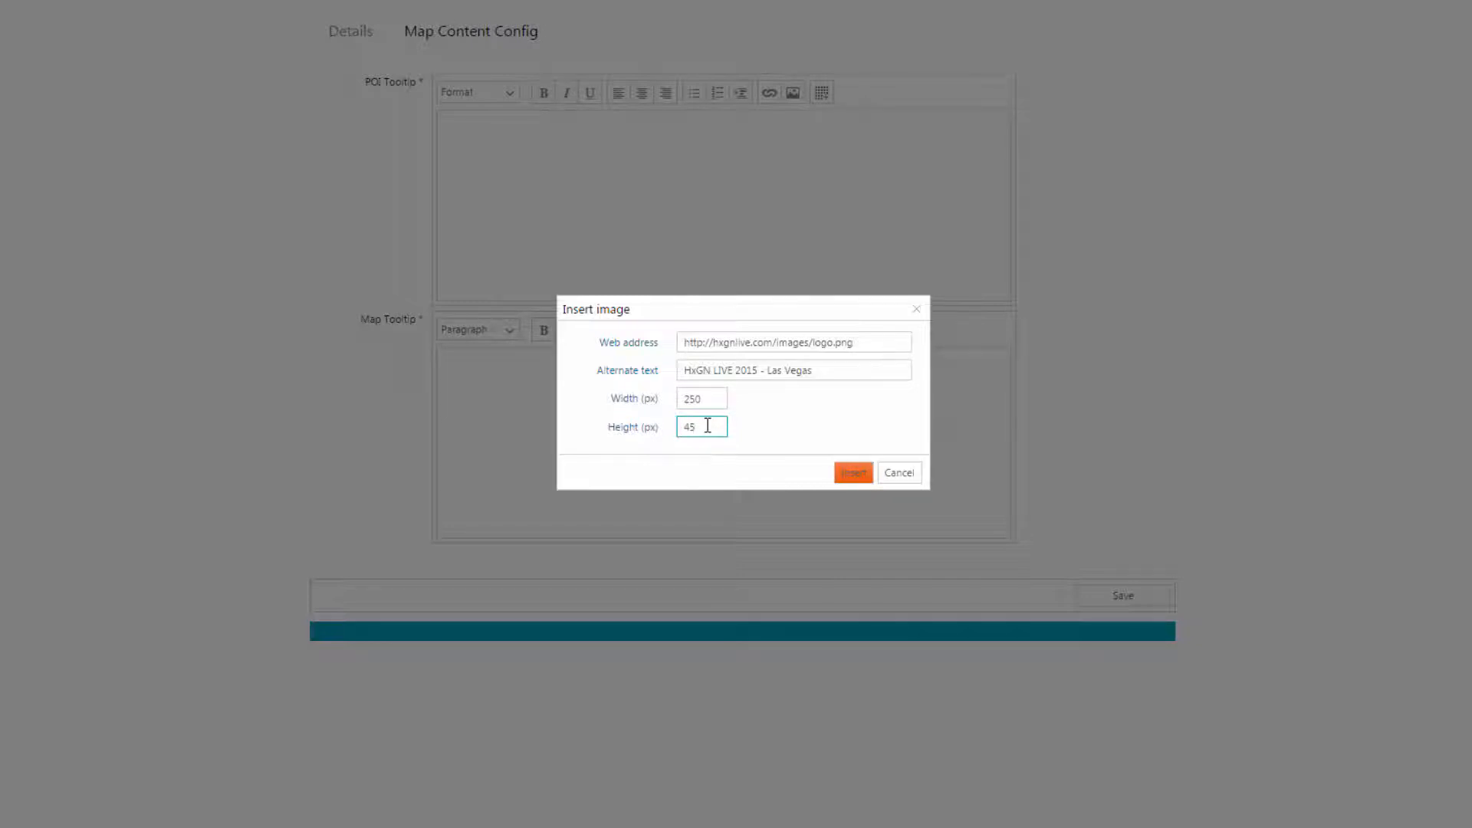
left_click(870, 481)
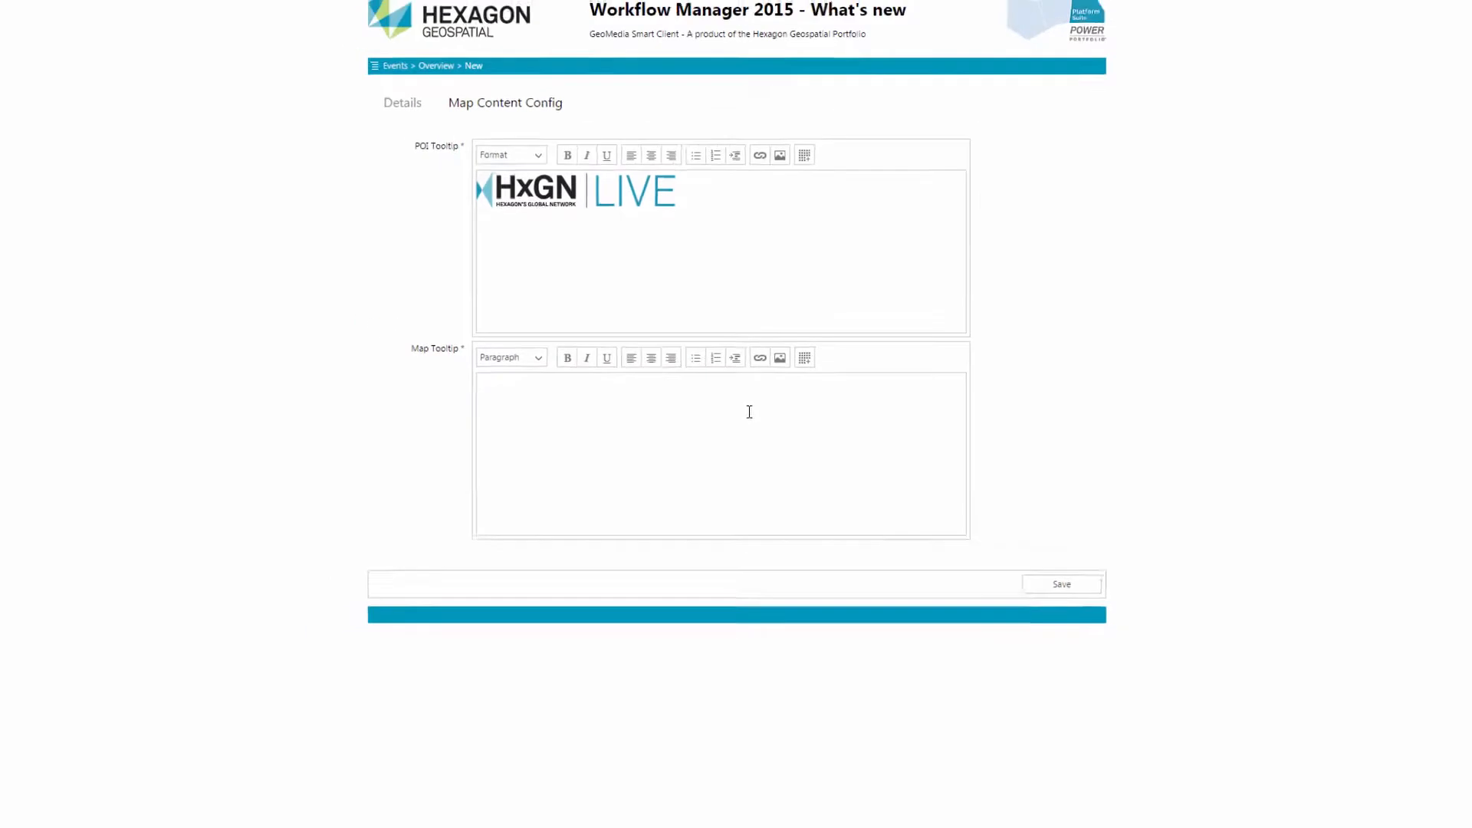
Link the logo in the POI Tooltip to the copied web address and have the link open in a new window
left_click(616, 216)
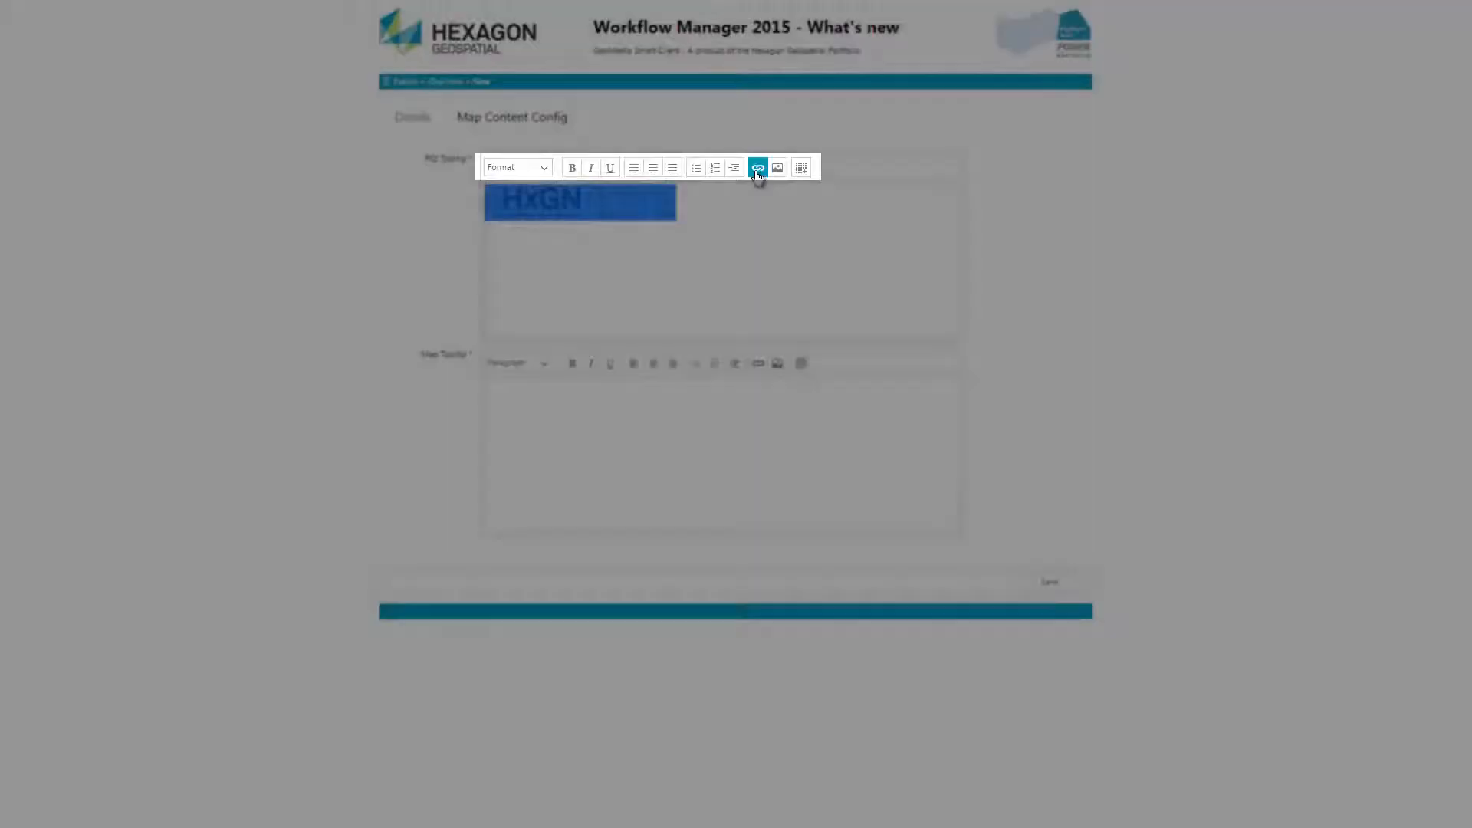
left_click(757, 171)
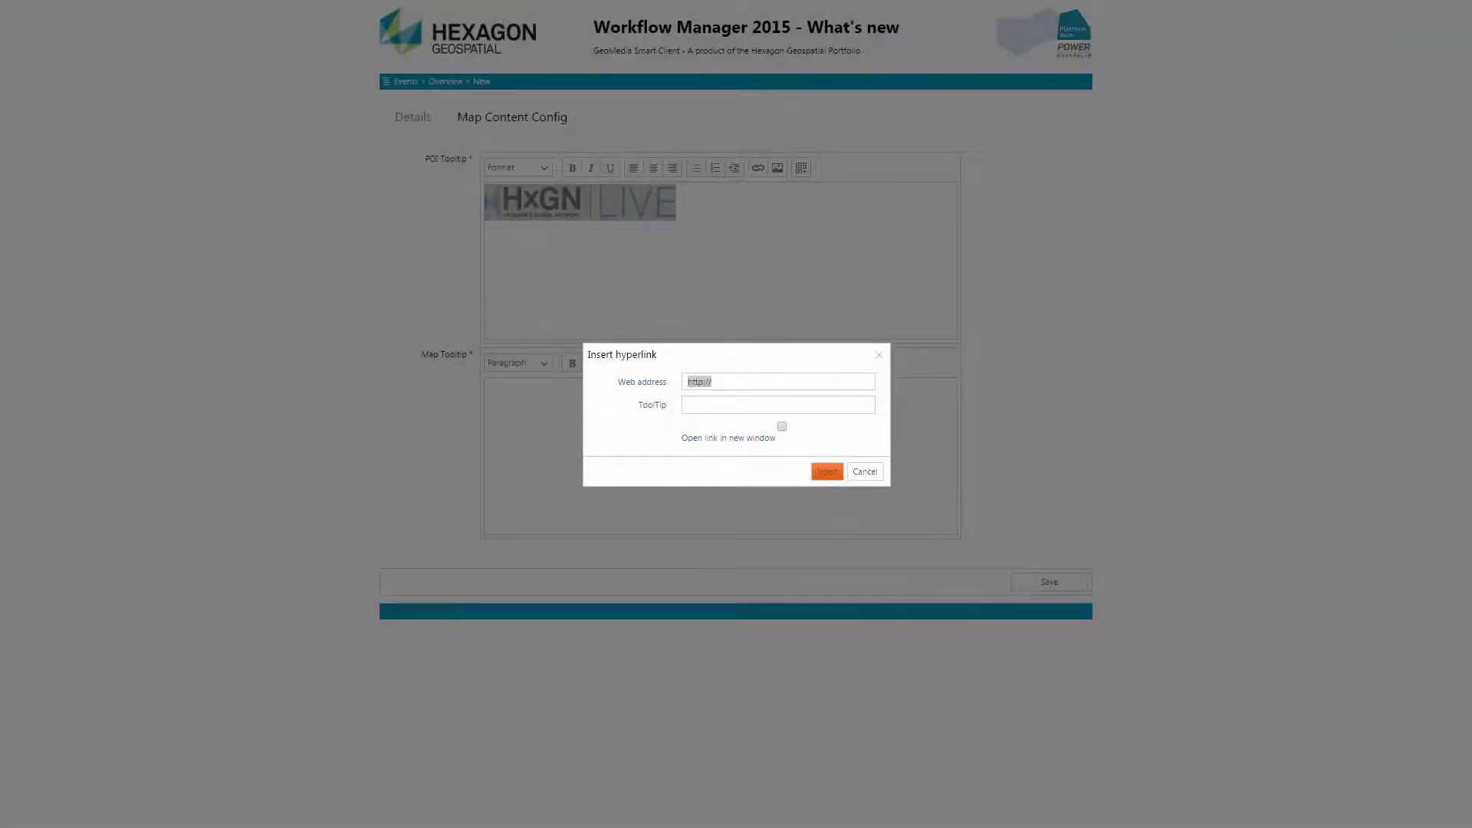
left_click(809, 385)
key("ctrl+a")
type("http://hxgnlive.com/las.htm")
left_click(783, 426)
left_click(819, 469)
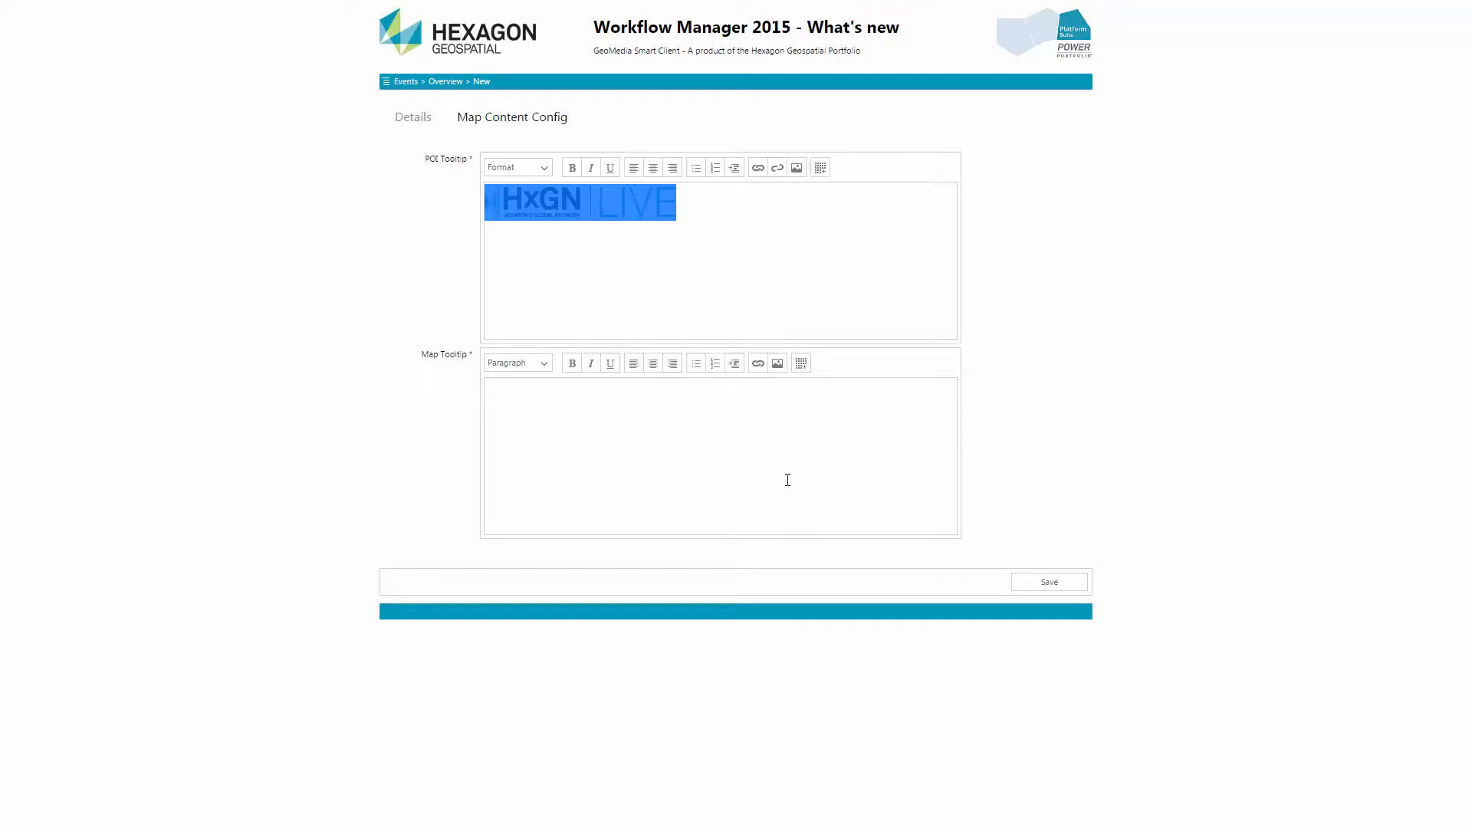
Insert the banner image from the copied address in the Map Tooltip with alternate text "HxGN LIVE 2015 - Las Vegas", width 600 px and height 83 px
left_click(788, 480)
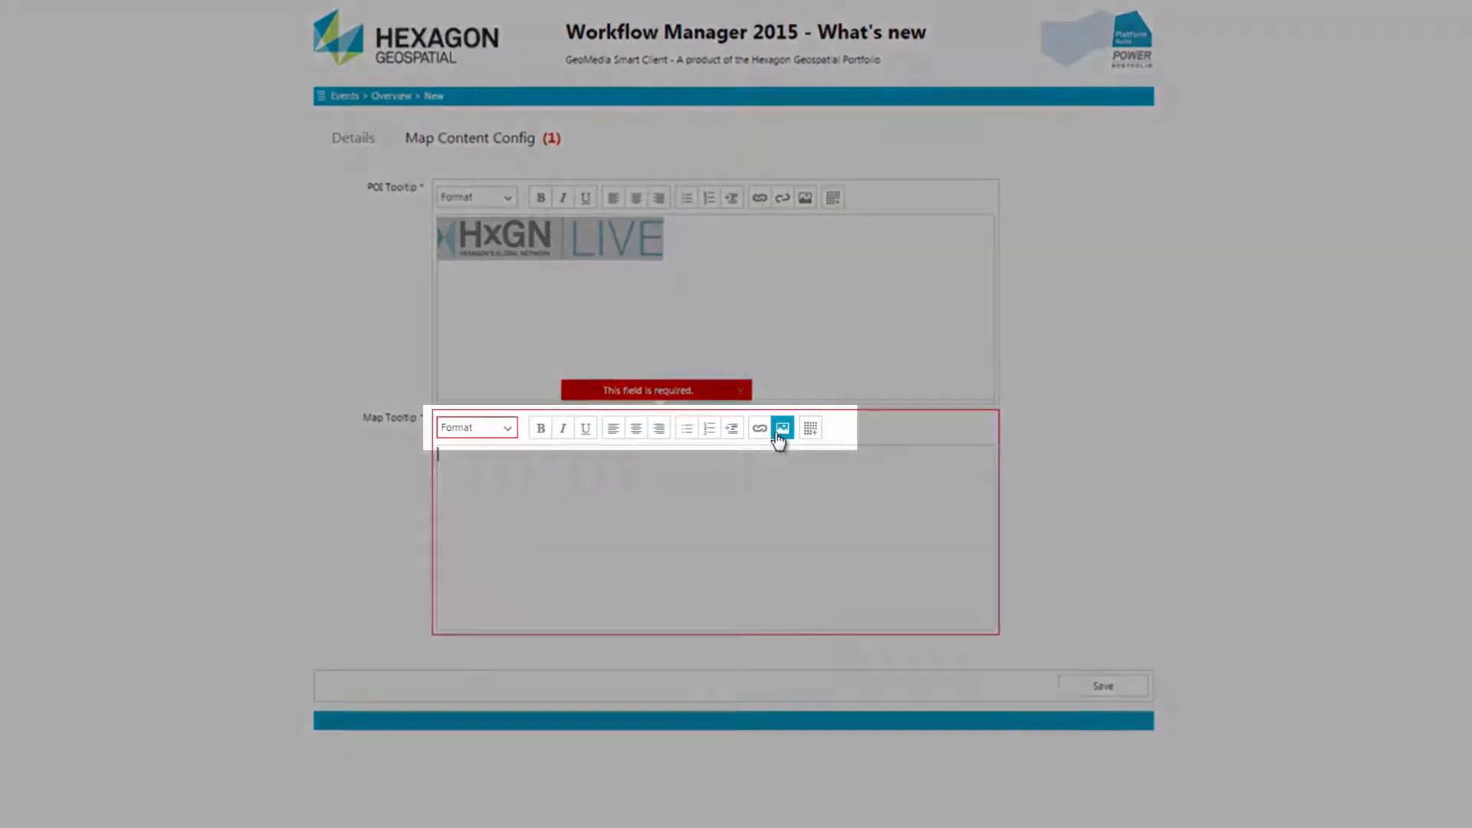
left_click(781, 430)
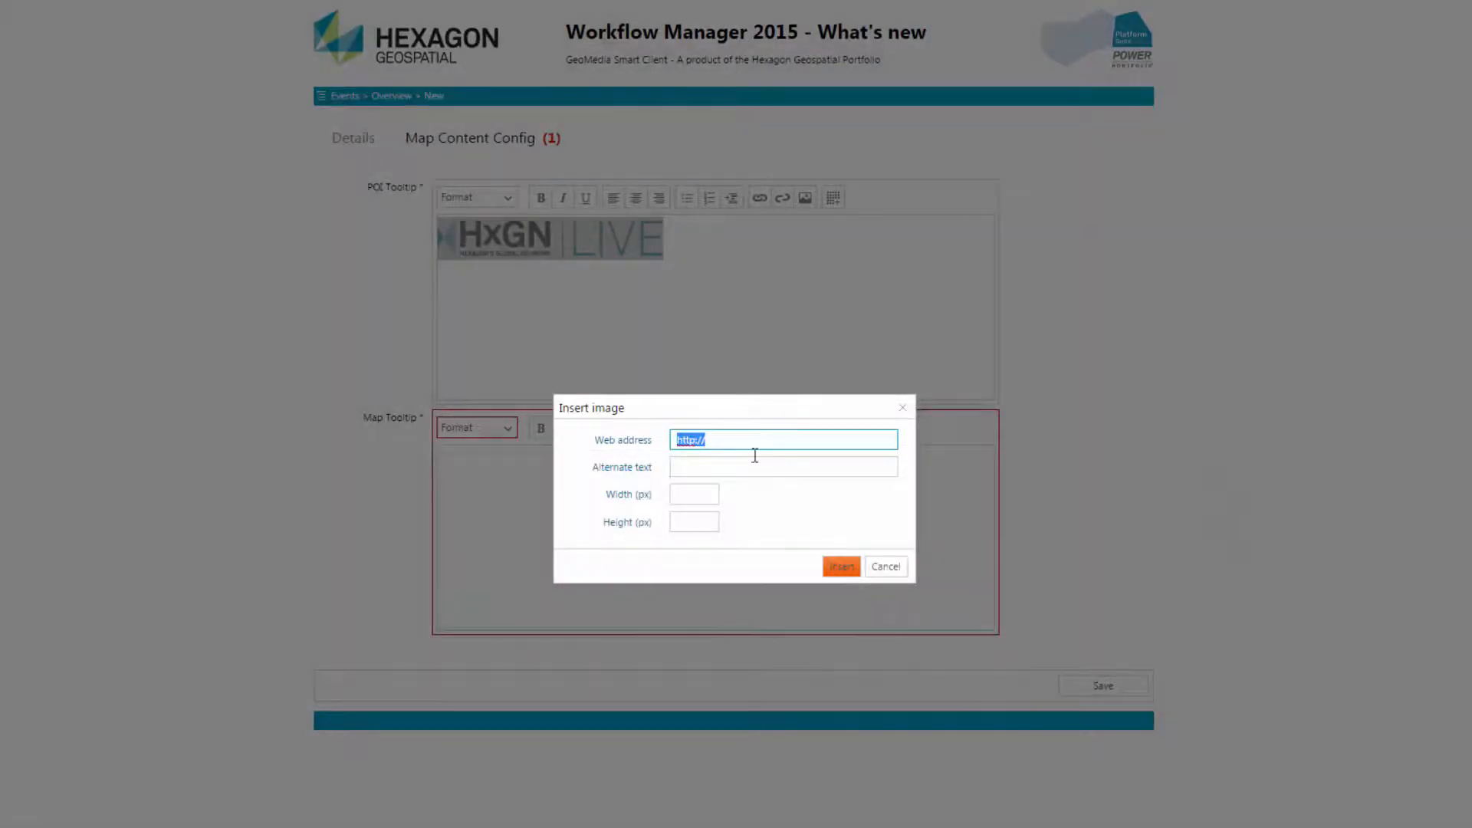
triple_click(747, 442)
key("ctrl+v")
left_click(747, 466)
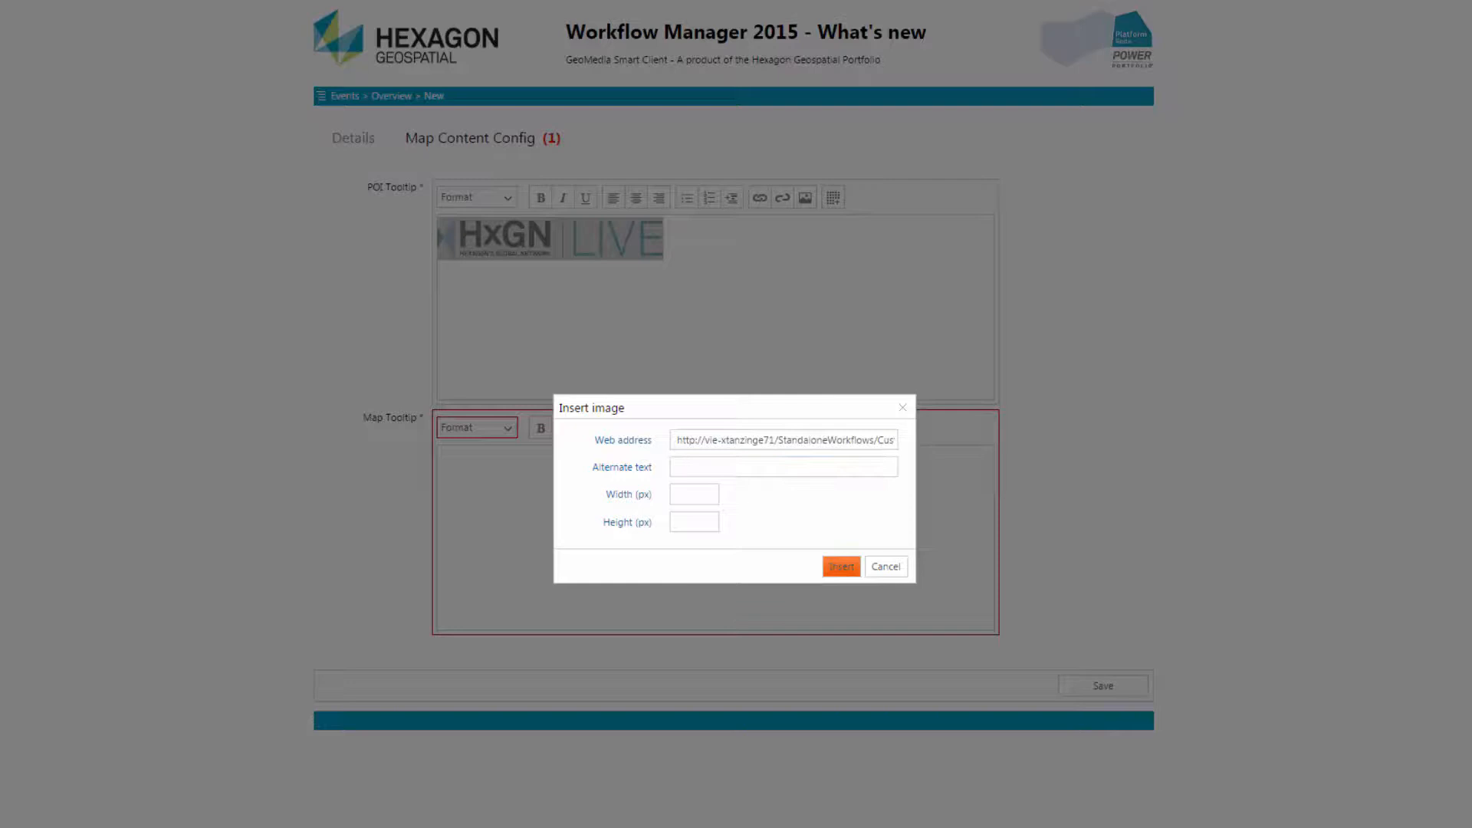
type("HxGN LIVE 2015 - Las Vegas")
left_click(694, 493)
type("655")
type("83")
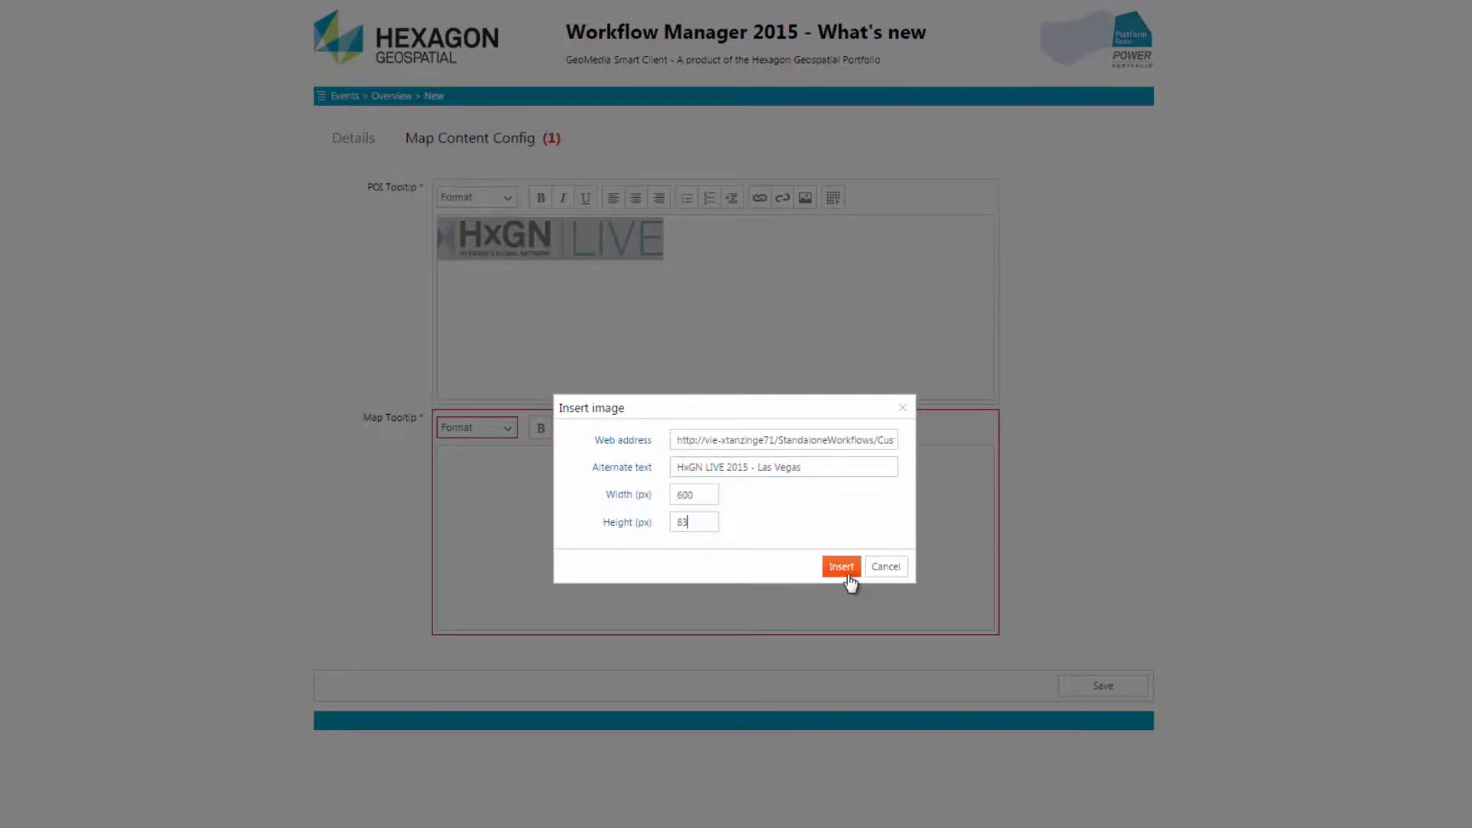
left_click(850, 580)
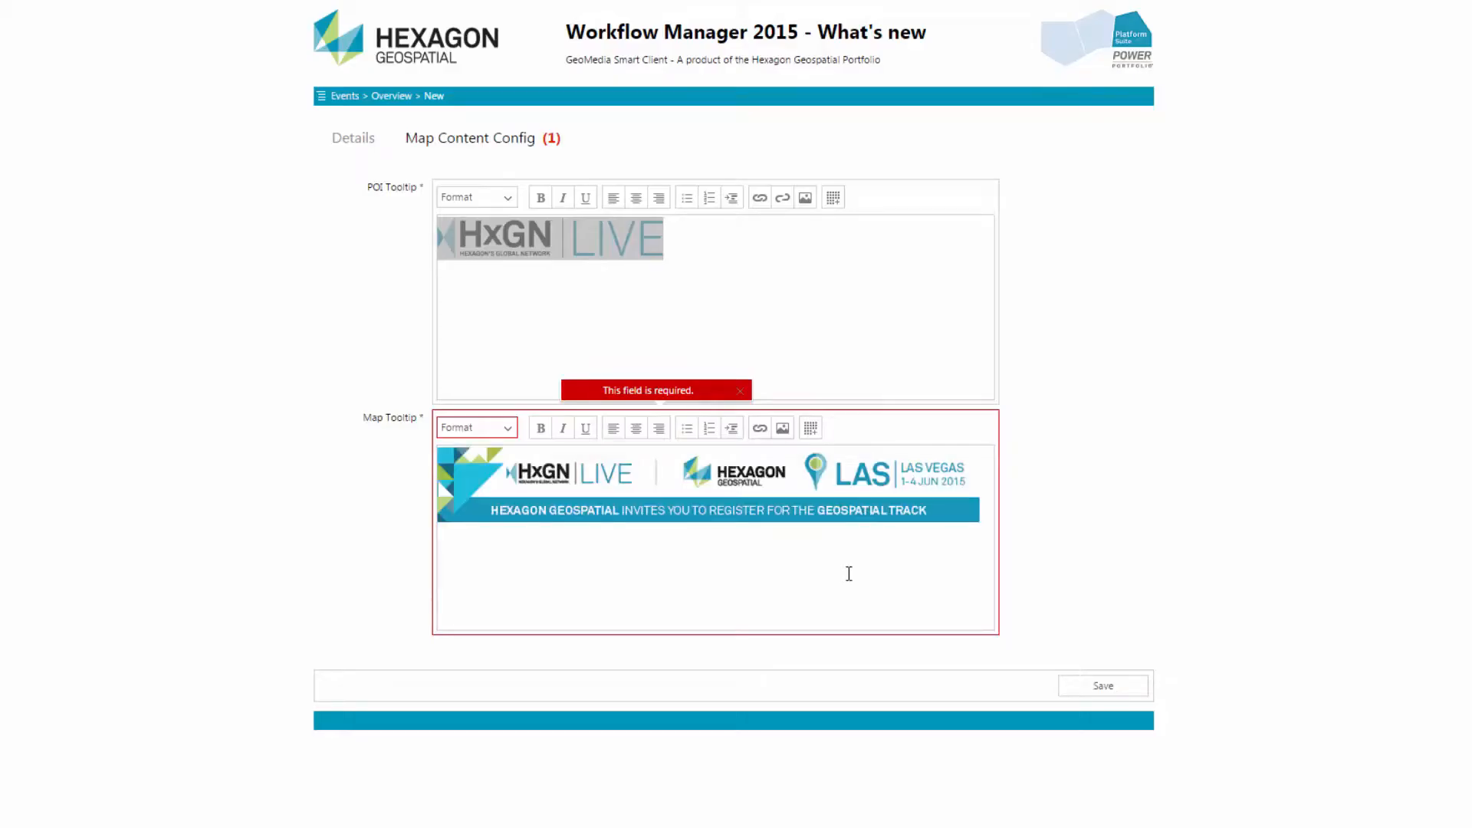
Save the new event from its Details section and reopen the HxGN Live entry from the events overview
left_click(362, 144)
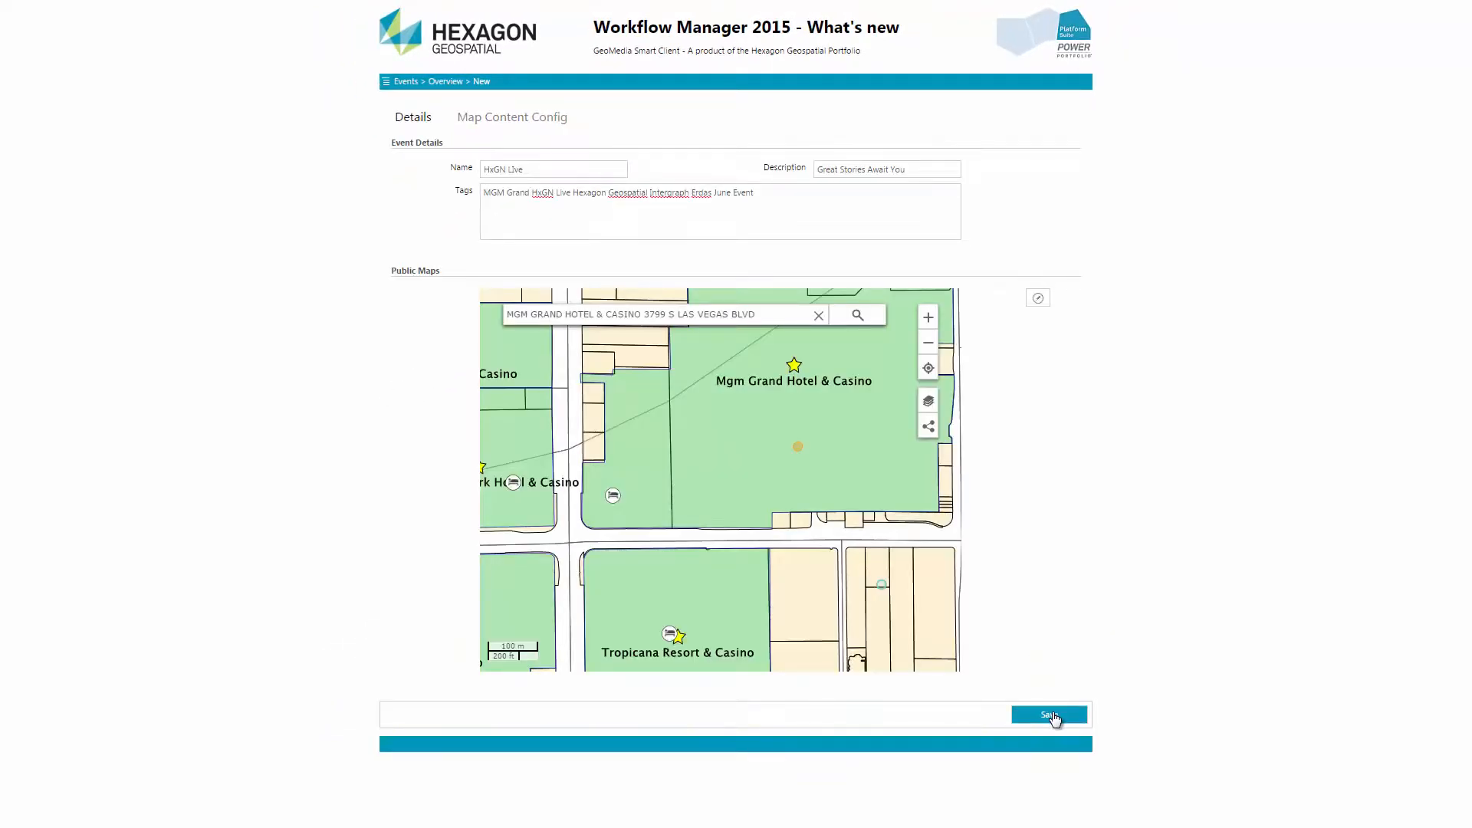
left_click(1051, 716)
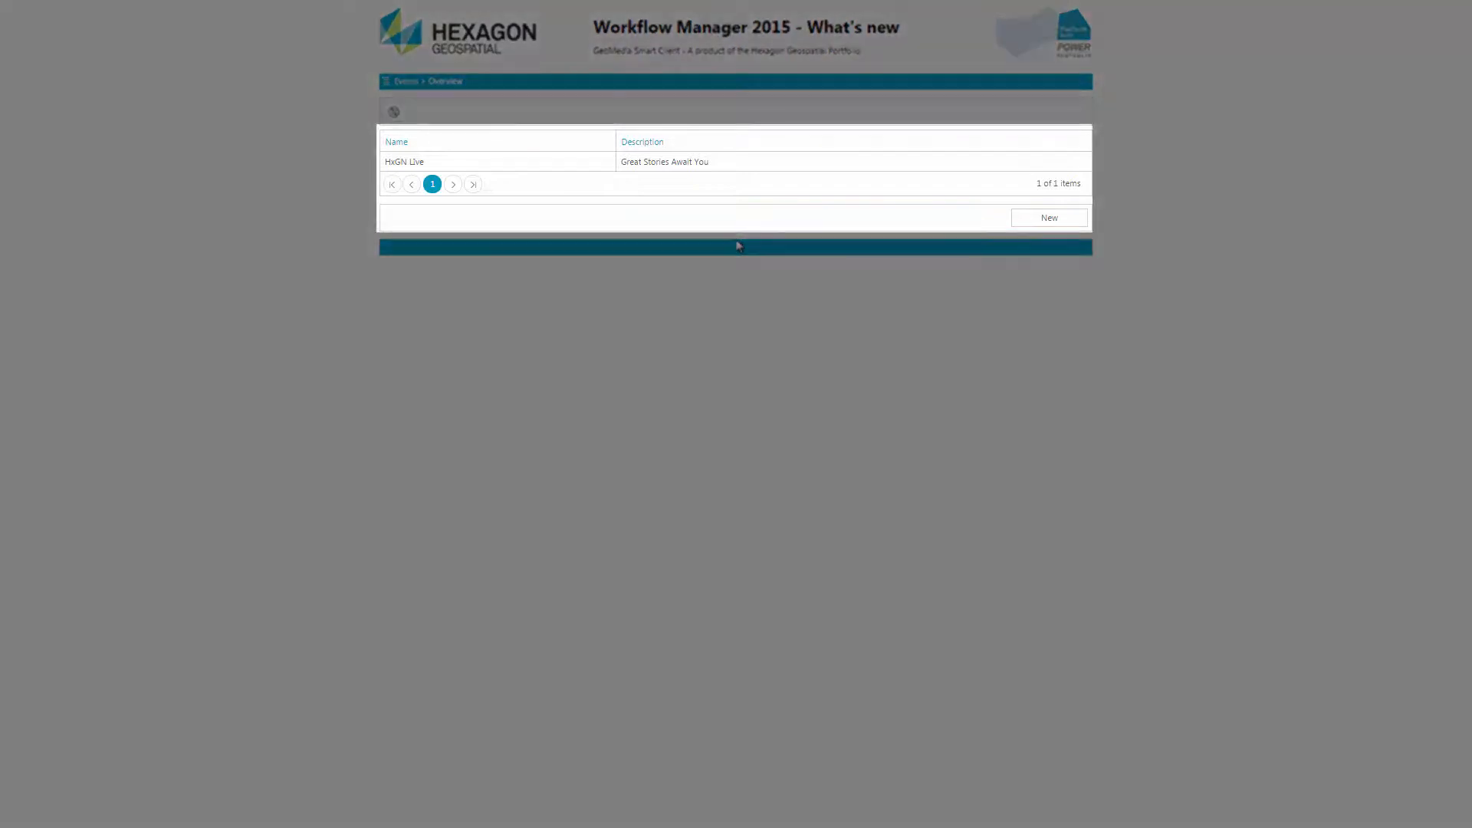
left_click(702, 161)
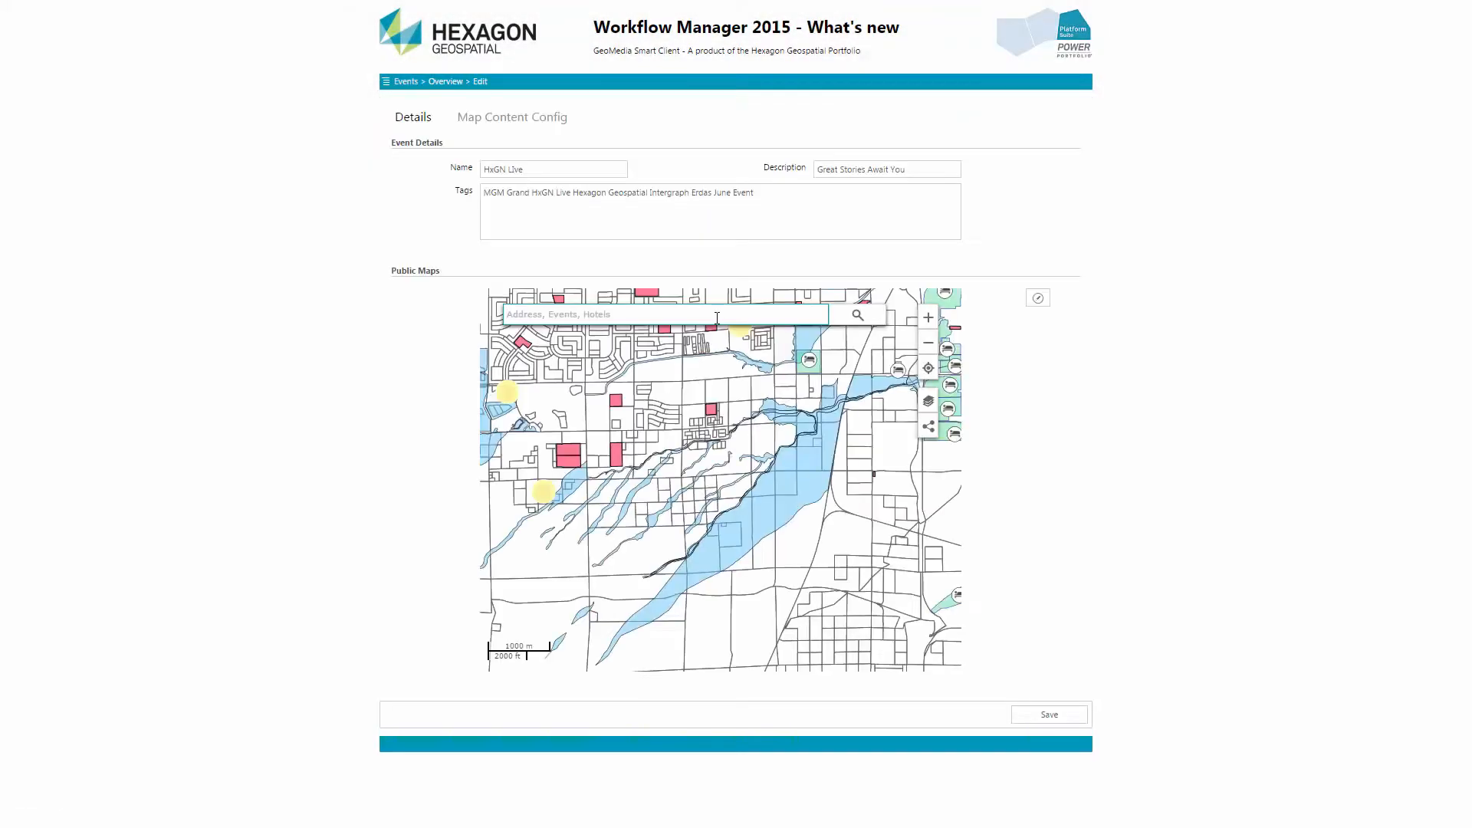
Search the event's embedded map for Hx and pick the HxGN Live - Great Stories Await You suggestion to check its tooltip
type("hx")
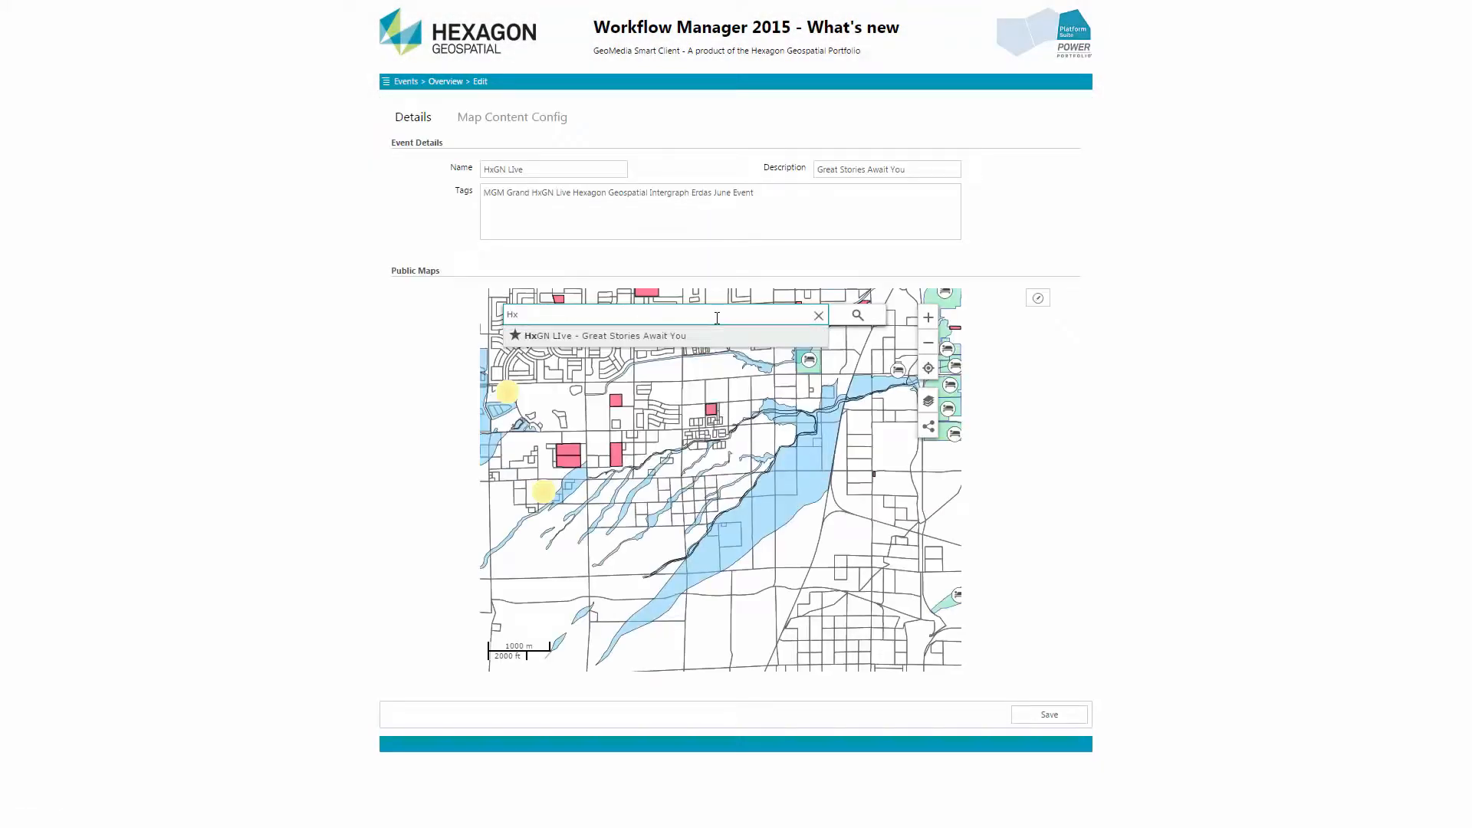
left_click(709, 336)
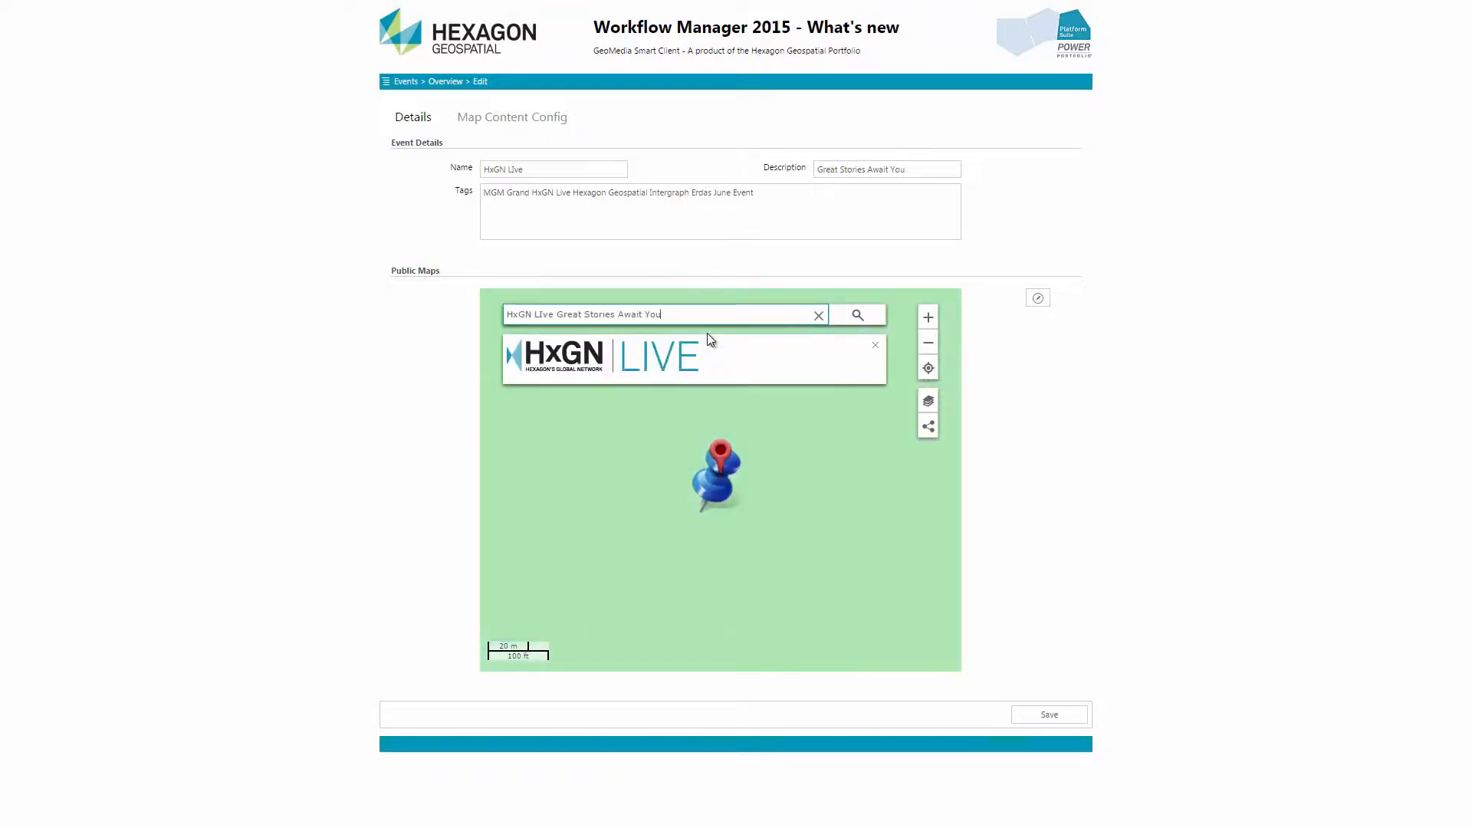
scroll(708, 443, "down", 2)
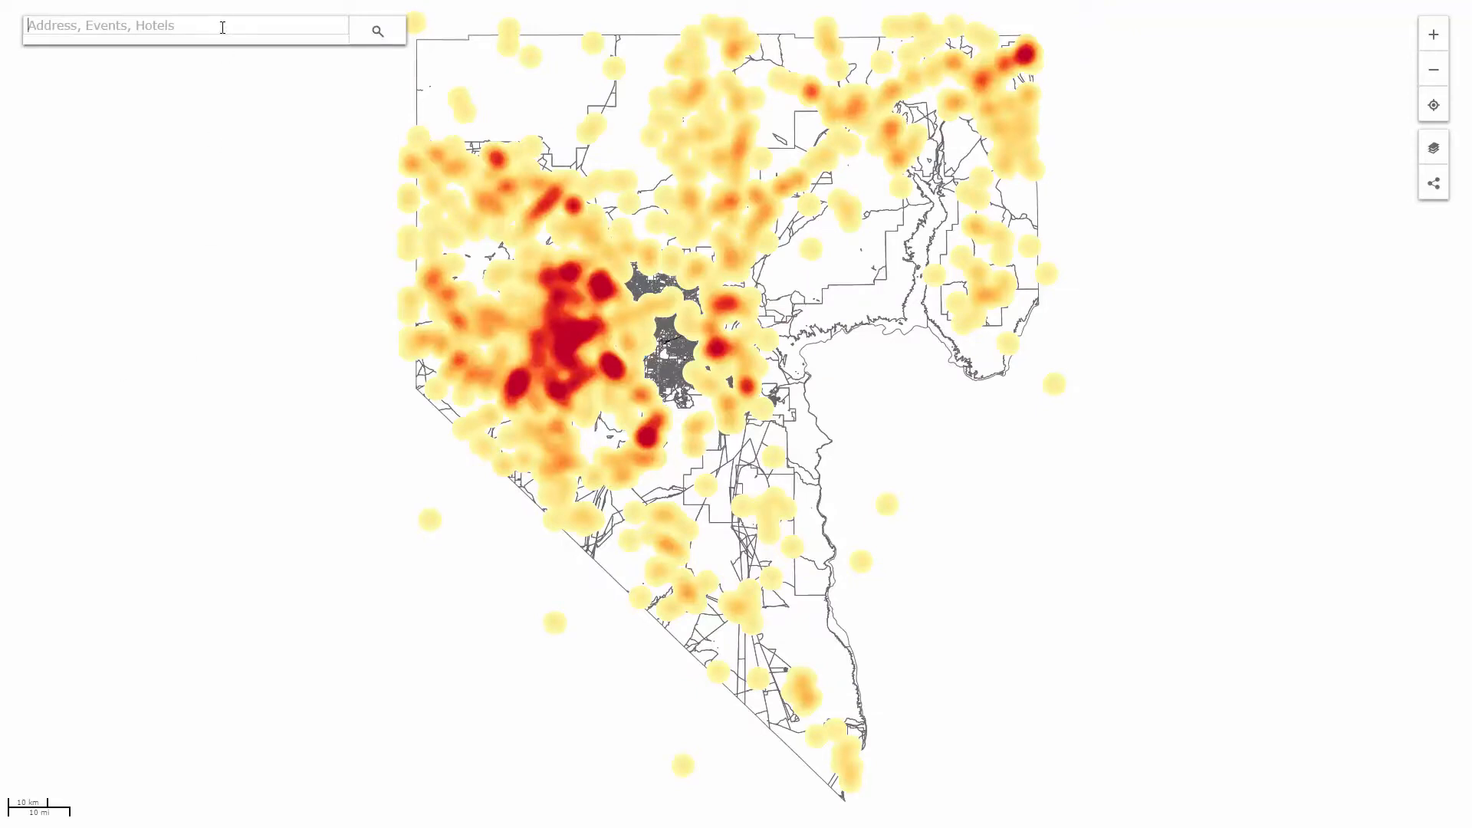
Switch to the full-page public map, search it for Hx and show the HxGN Live - Great Stories Await You event
type("Hx")
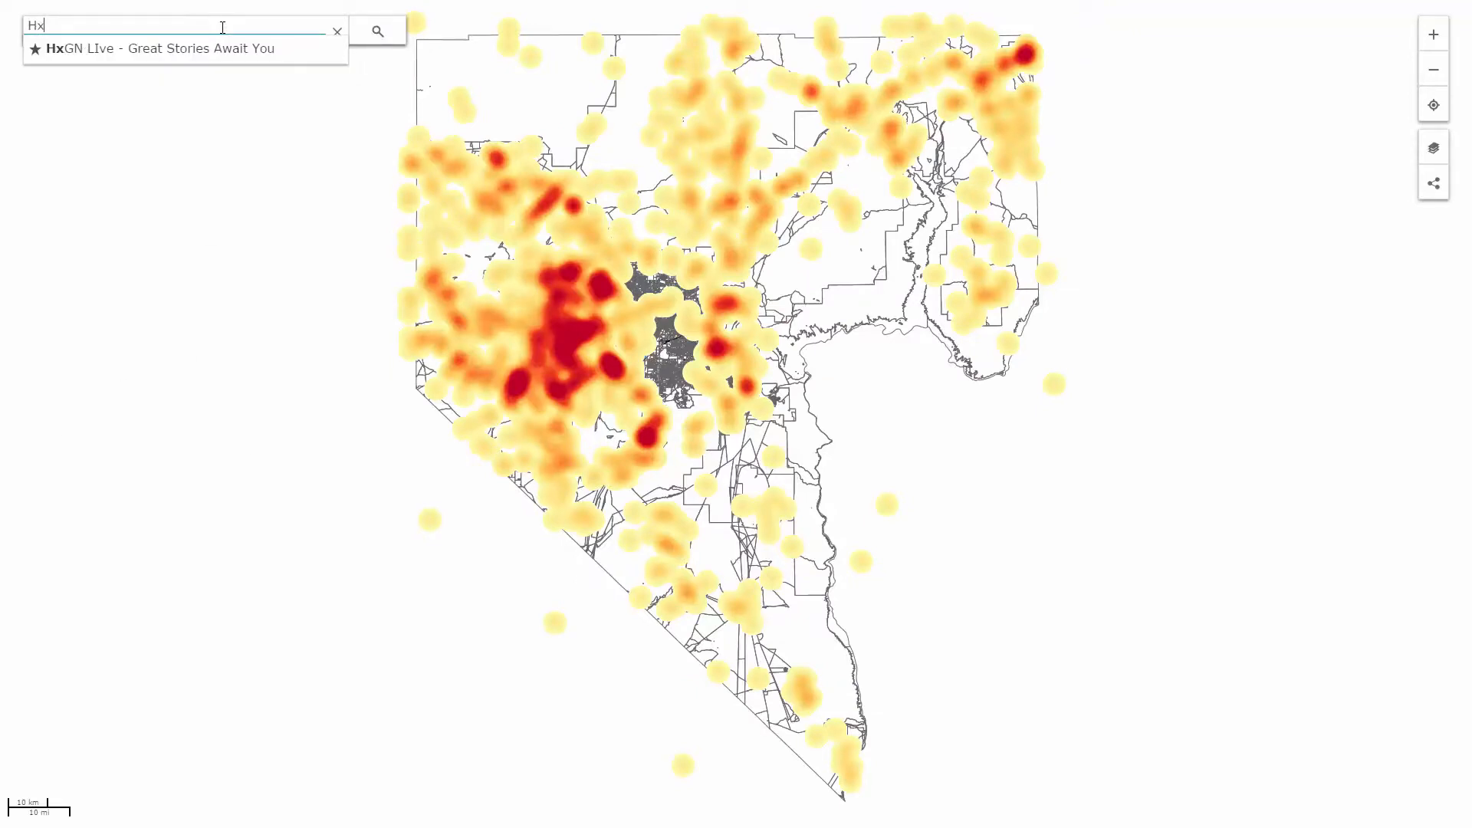
left_click(221, 46)
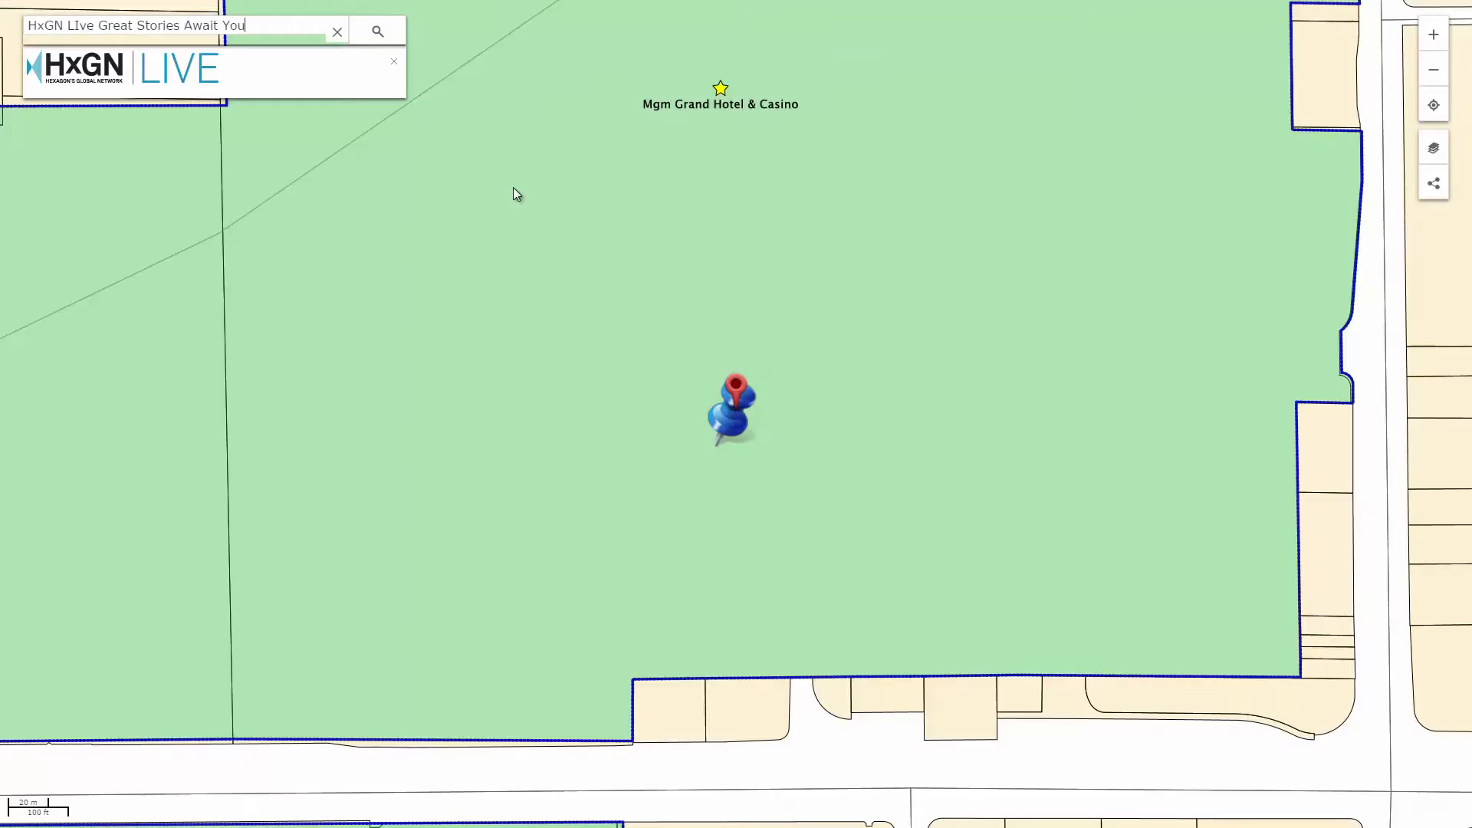